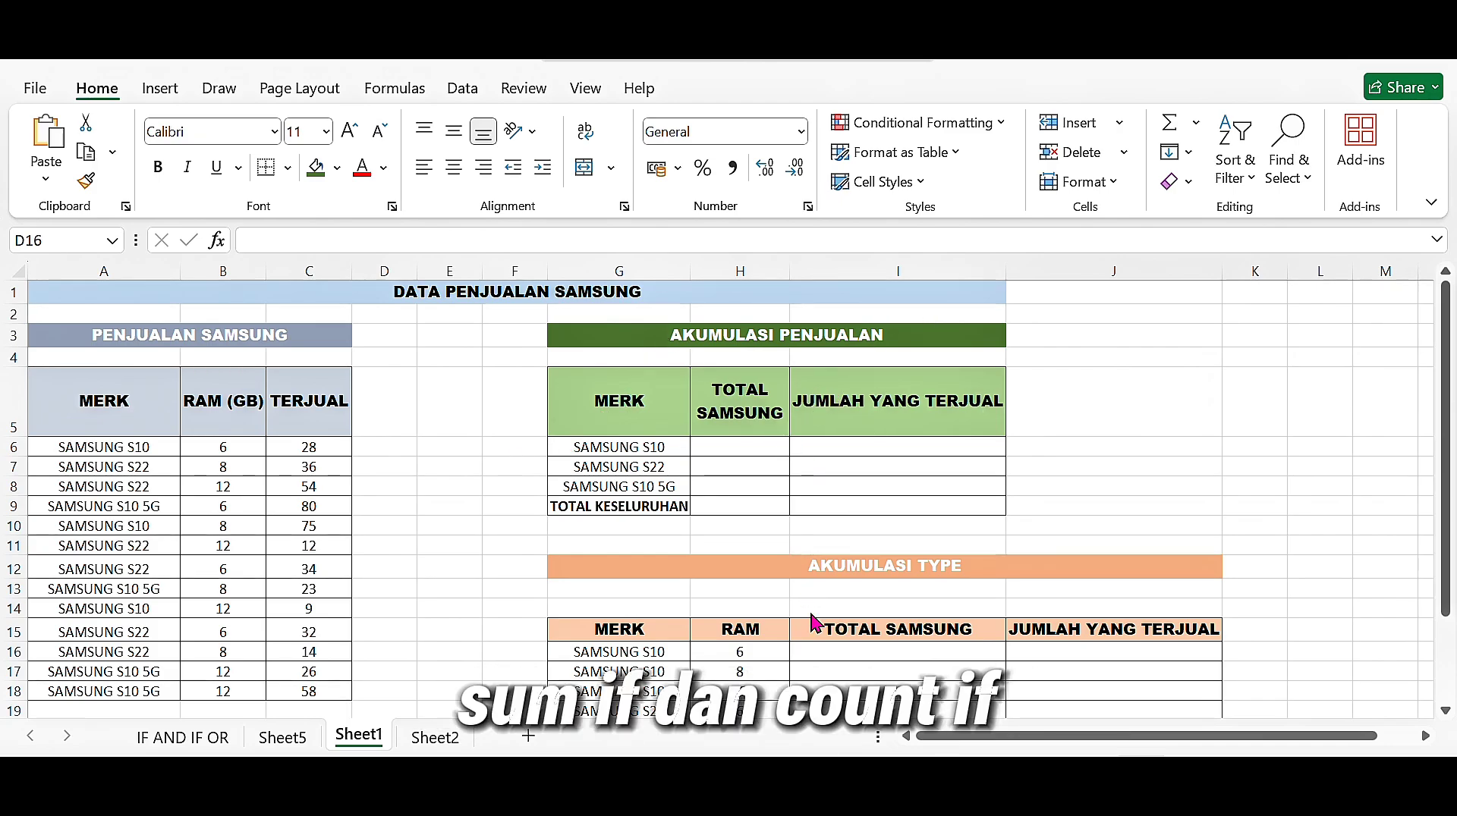
# - Begin a COUNTIF formula in H6 using the MERK data as the absolute range $A$6:$A$18
pyautogui.scroll(-2, 858, 498)
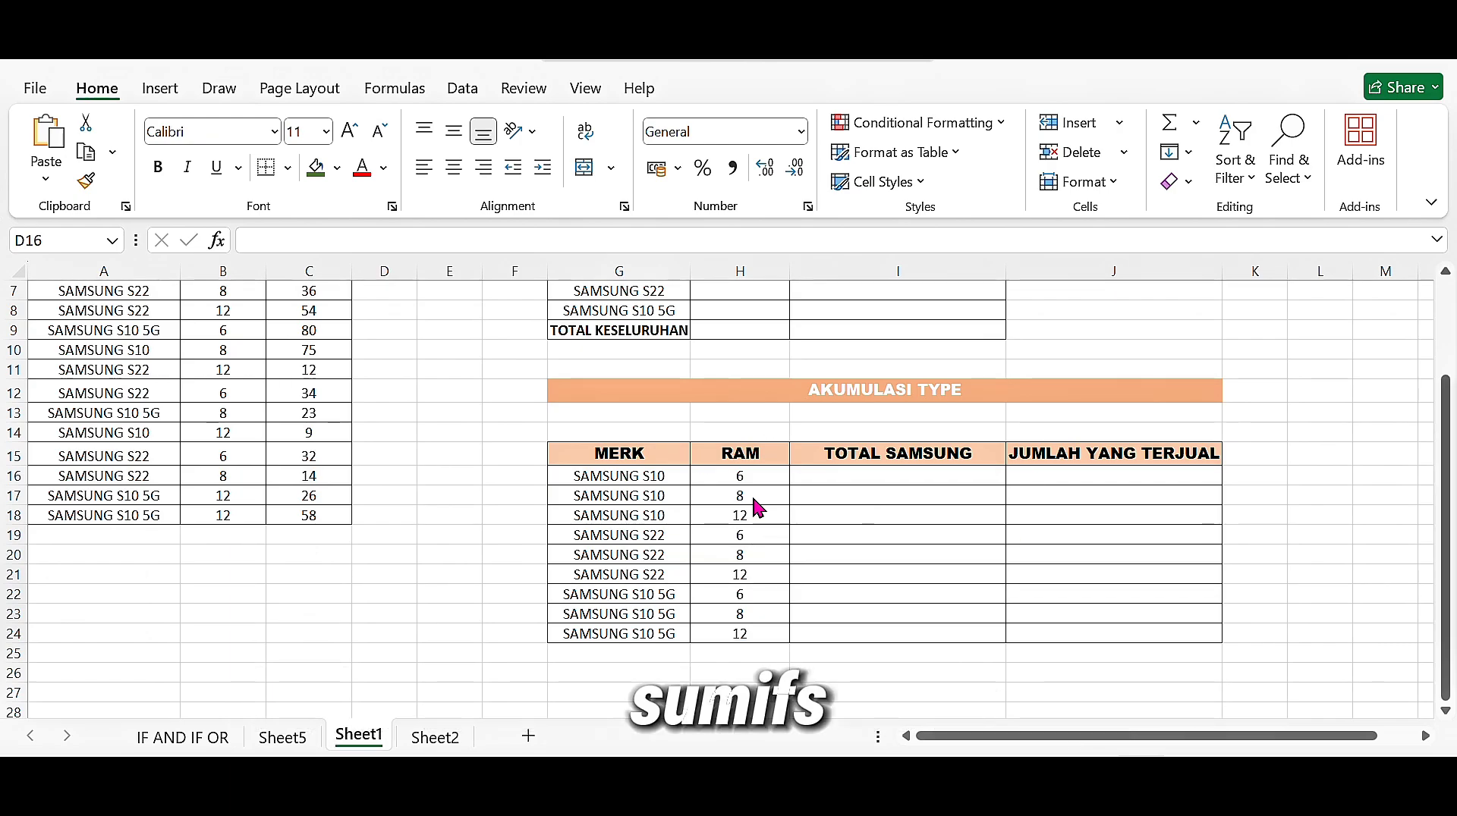
pyautogui.scroll(2, 757, 506)
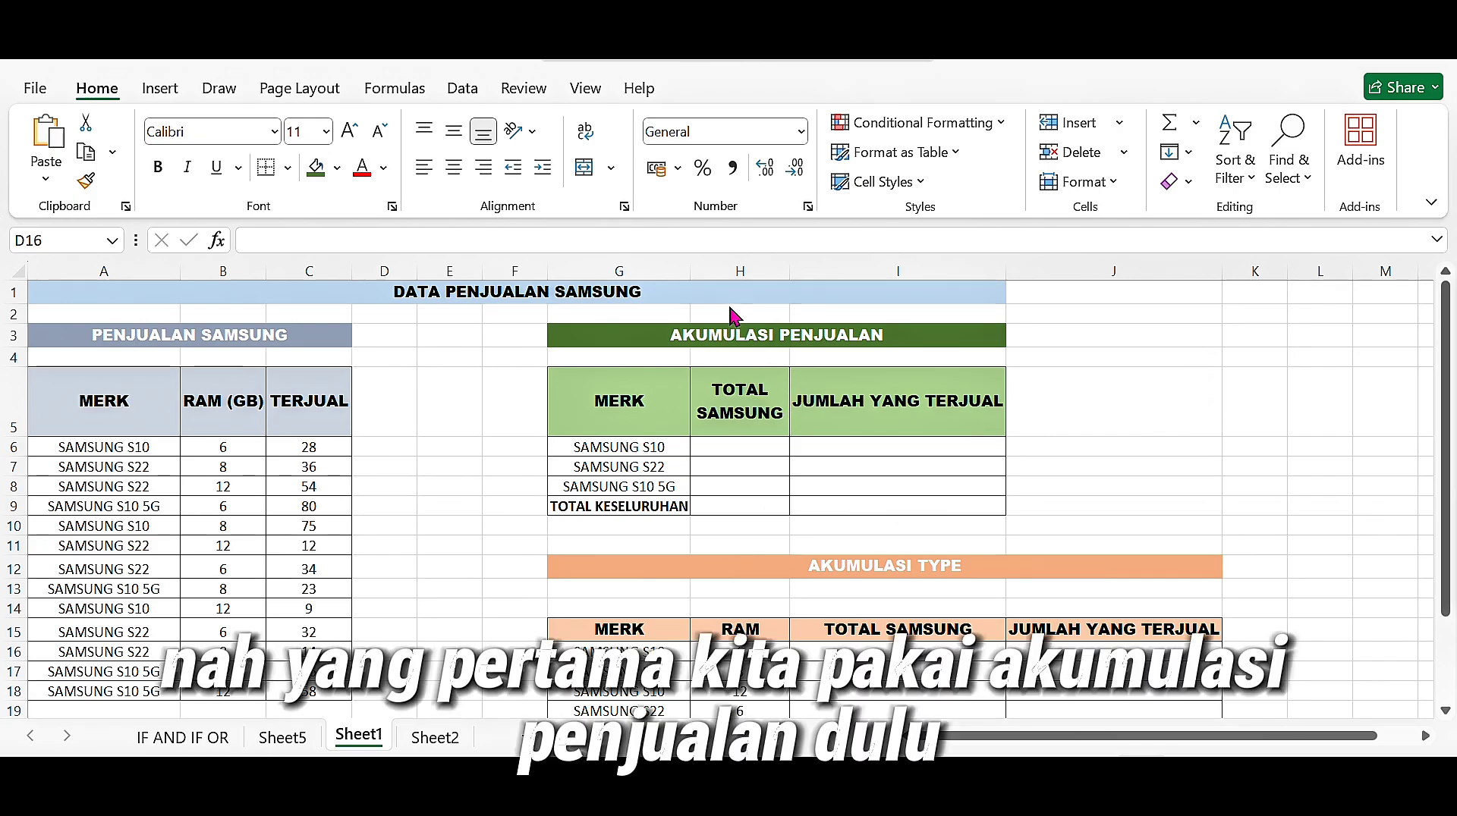
pyautogui.click(757, 448)
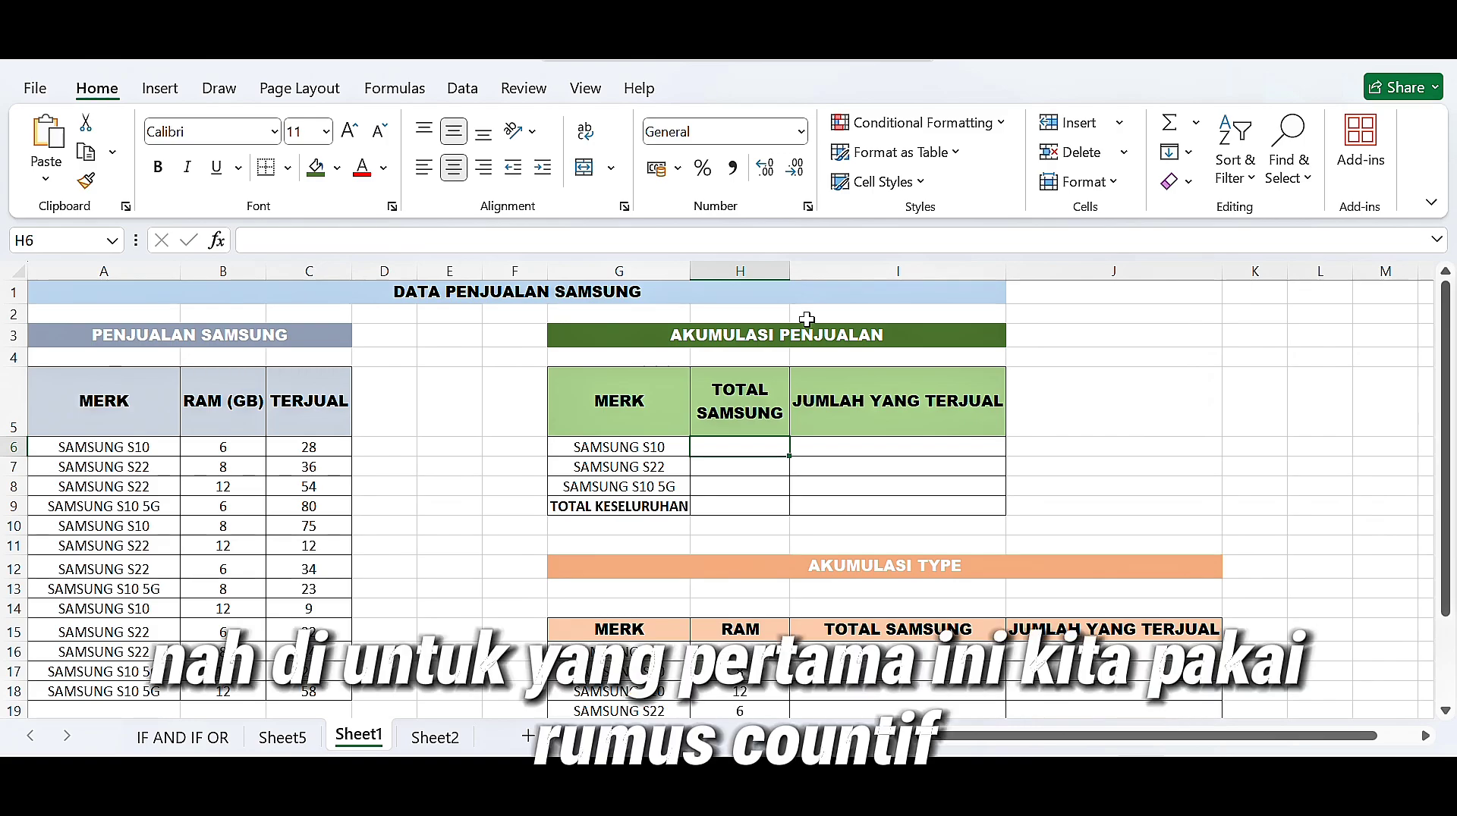
pyautogui.write('=')
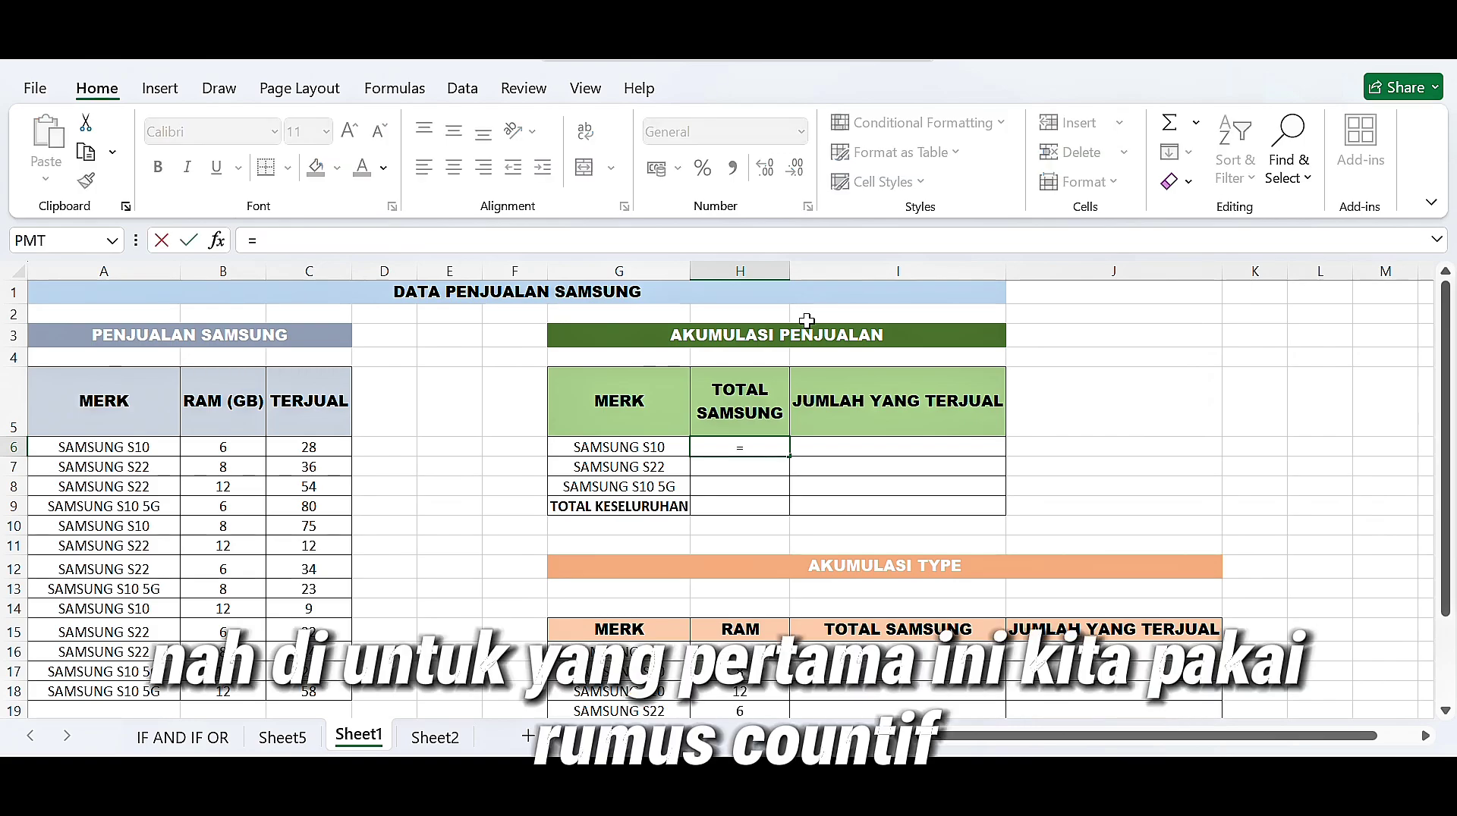
pyautogui.write('COUNTIF')
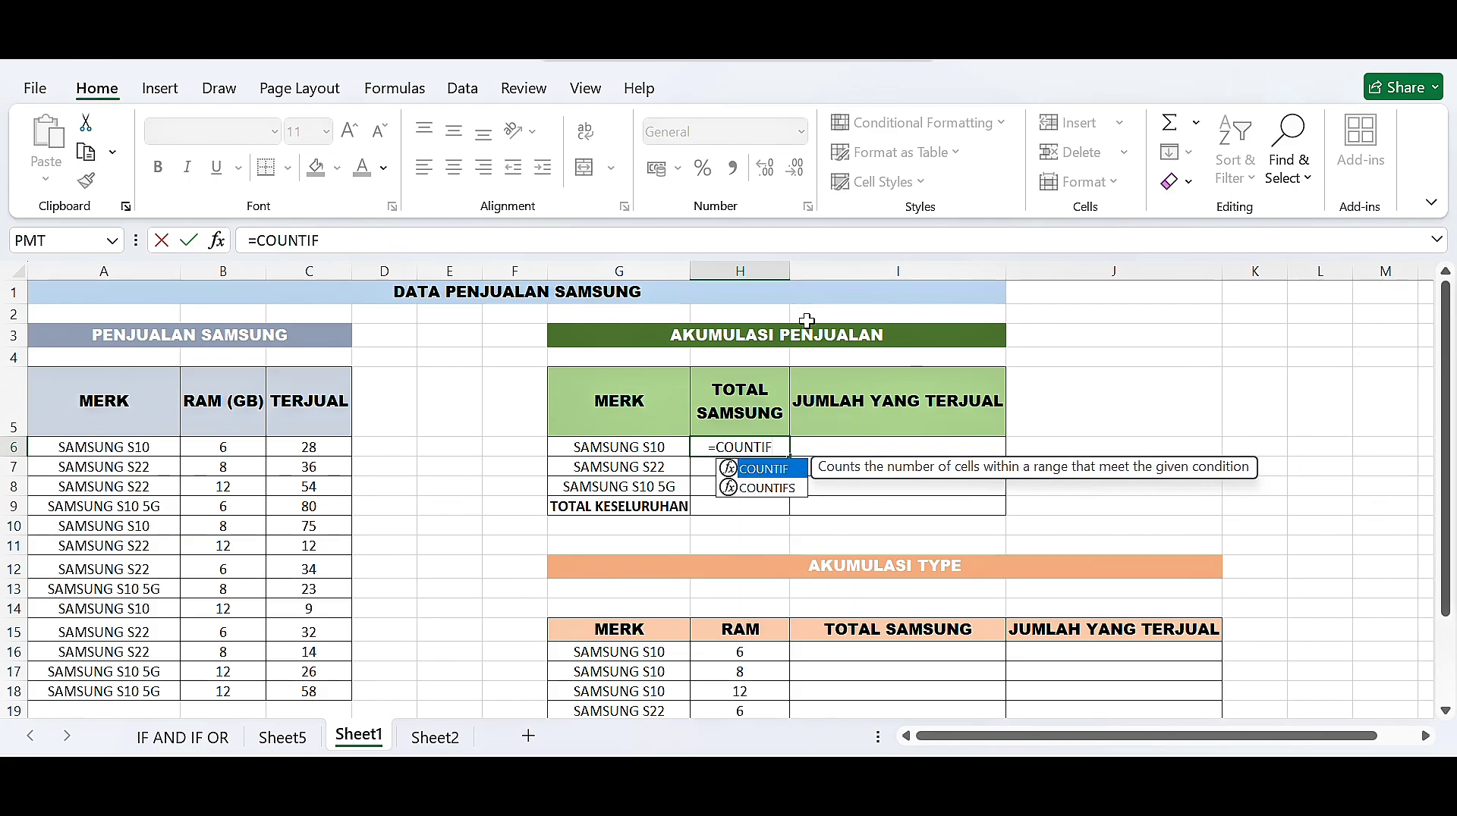
pyautogui.write('(')
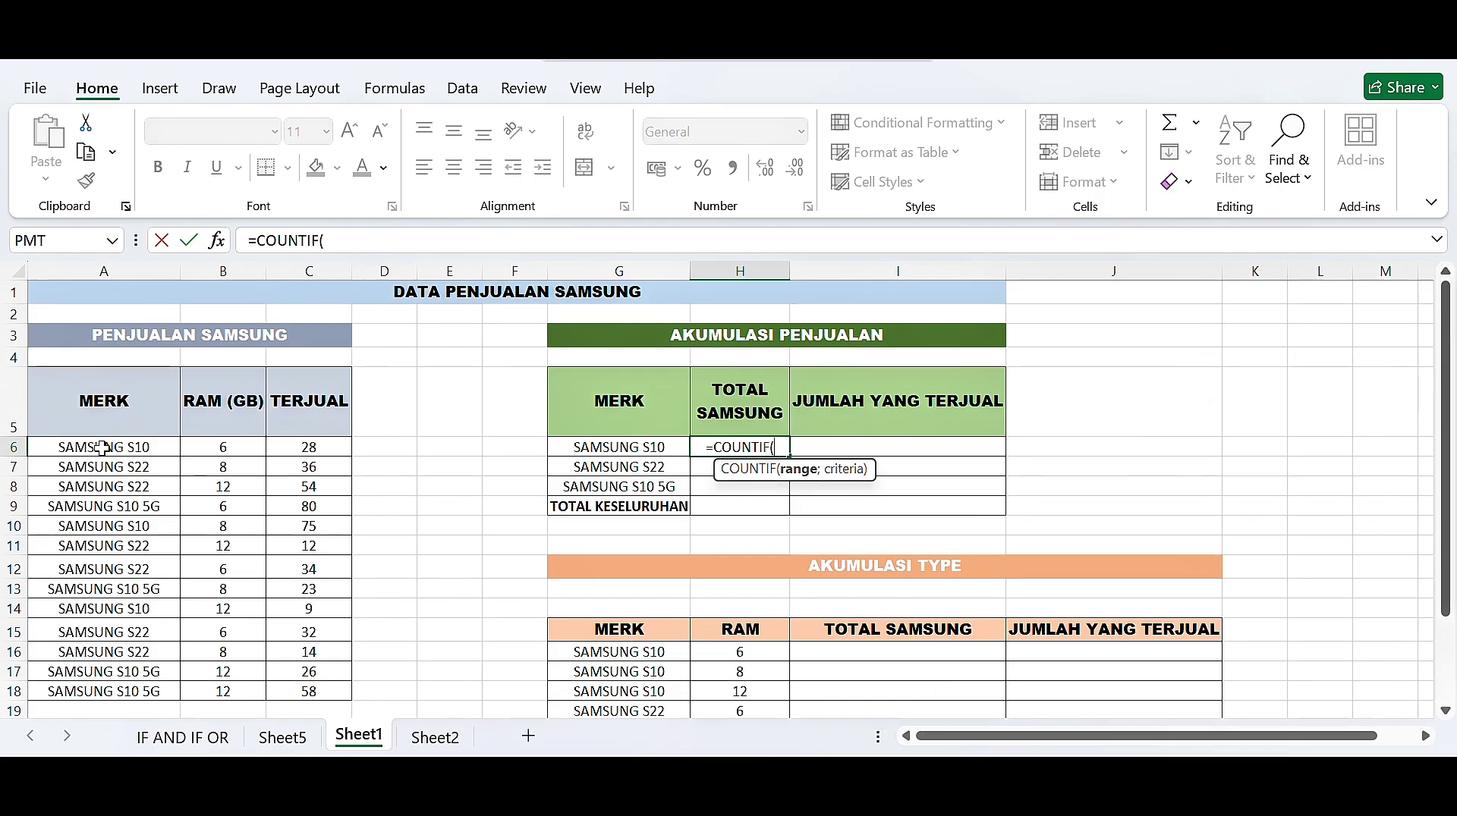
pyautogui.moveTo(101, 449); pyautogui.dragTo(106, 675)
pyautogui.moveTo(171, 717); pyautogui.dragTo(152, 647)
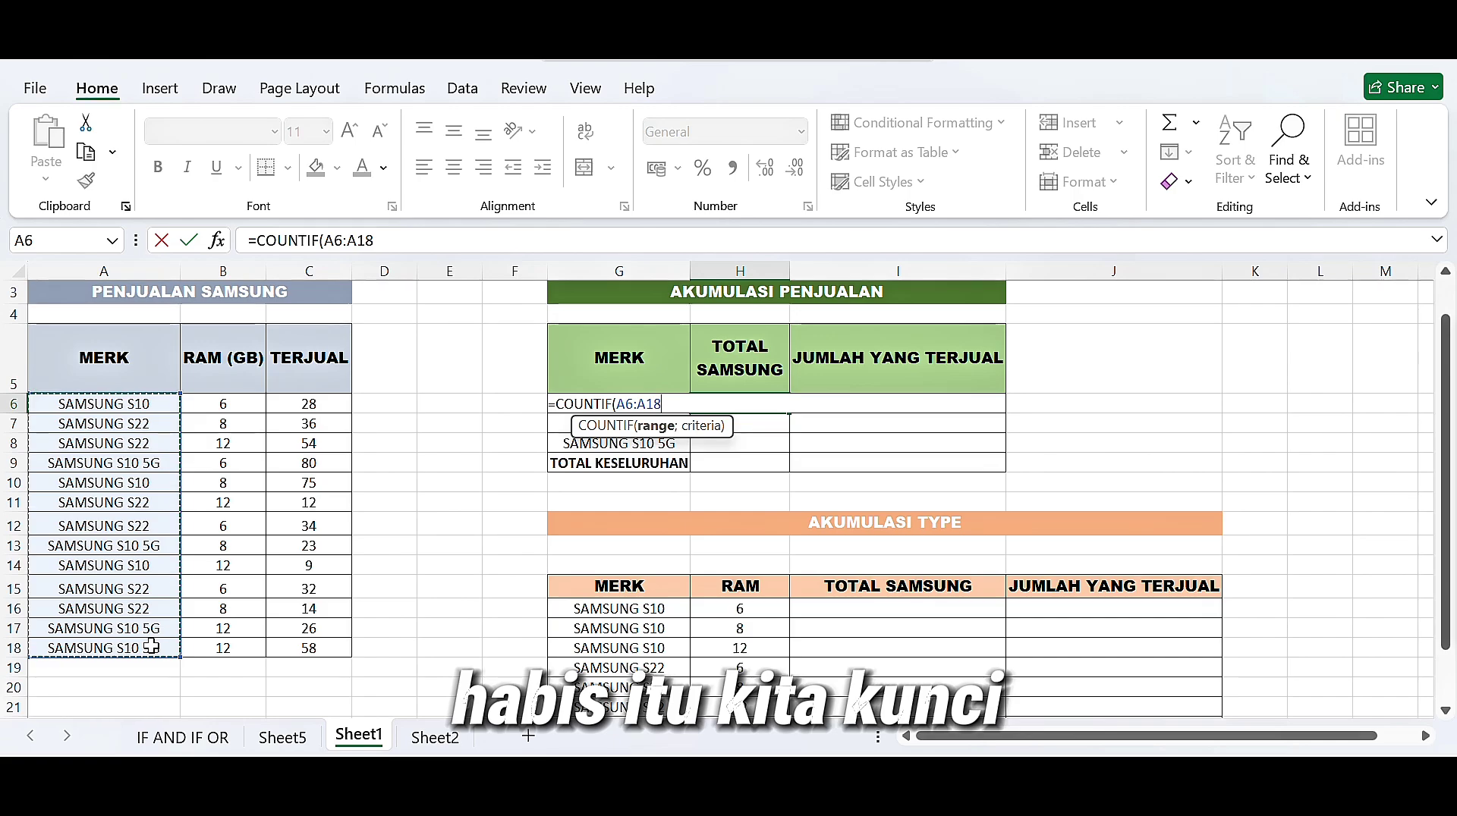
pyautogui.press('F4')
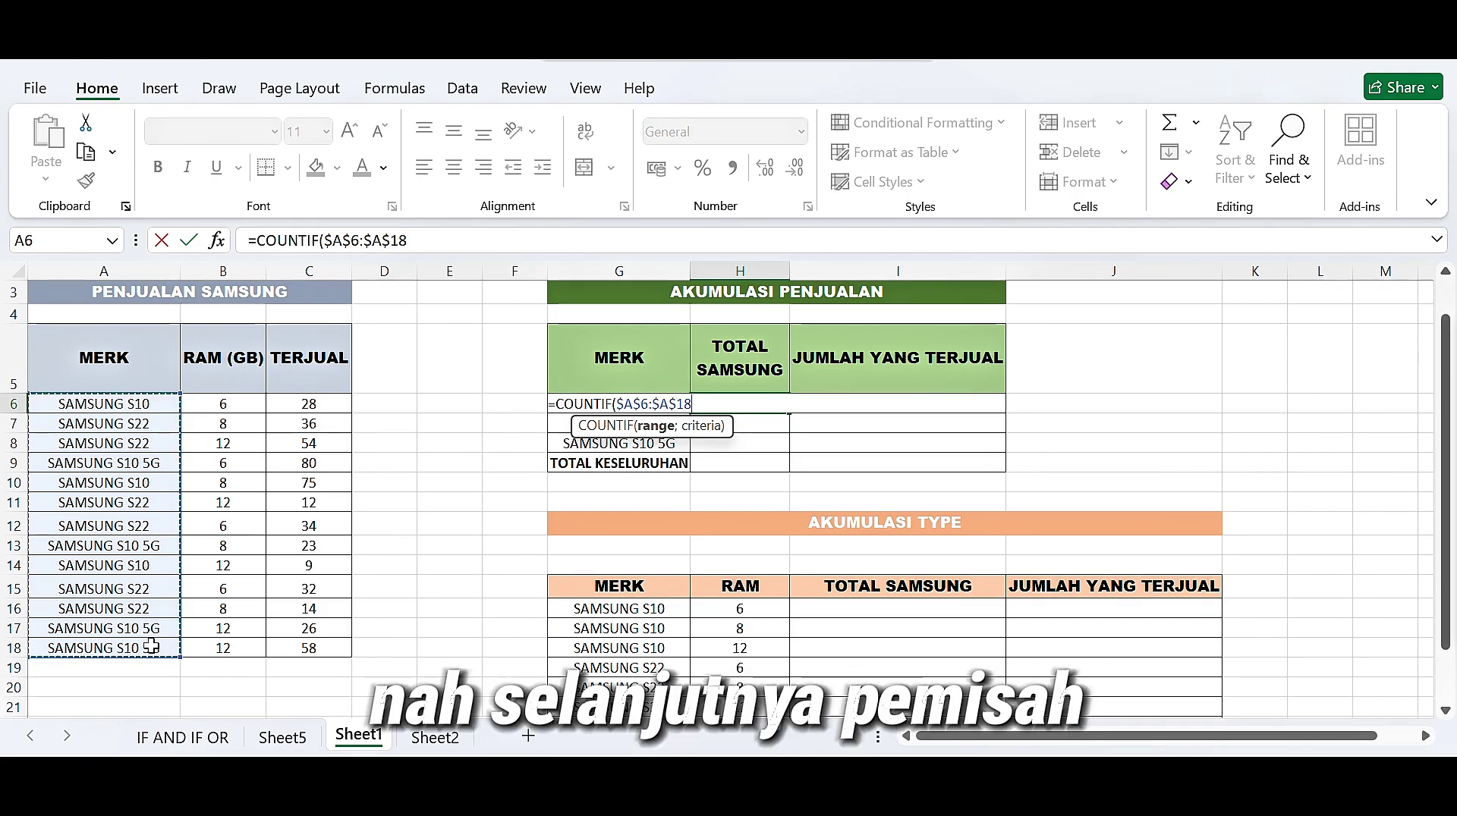
pyautogui.write(';')
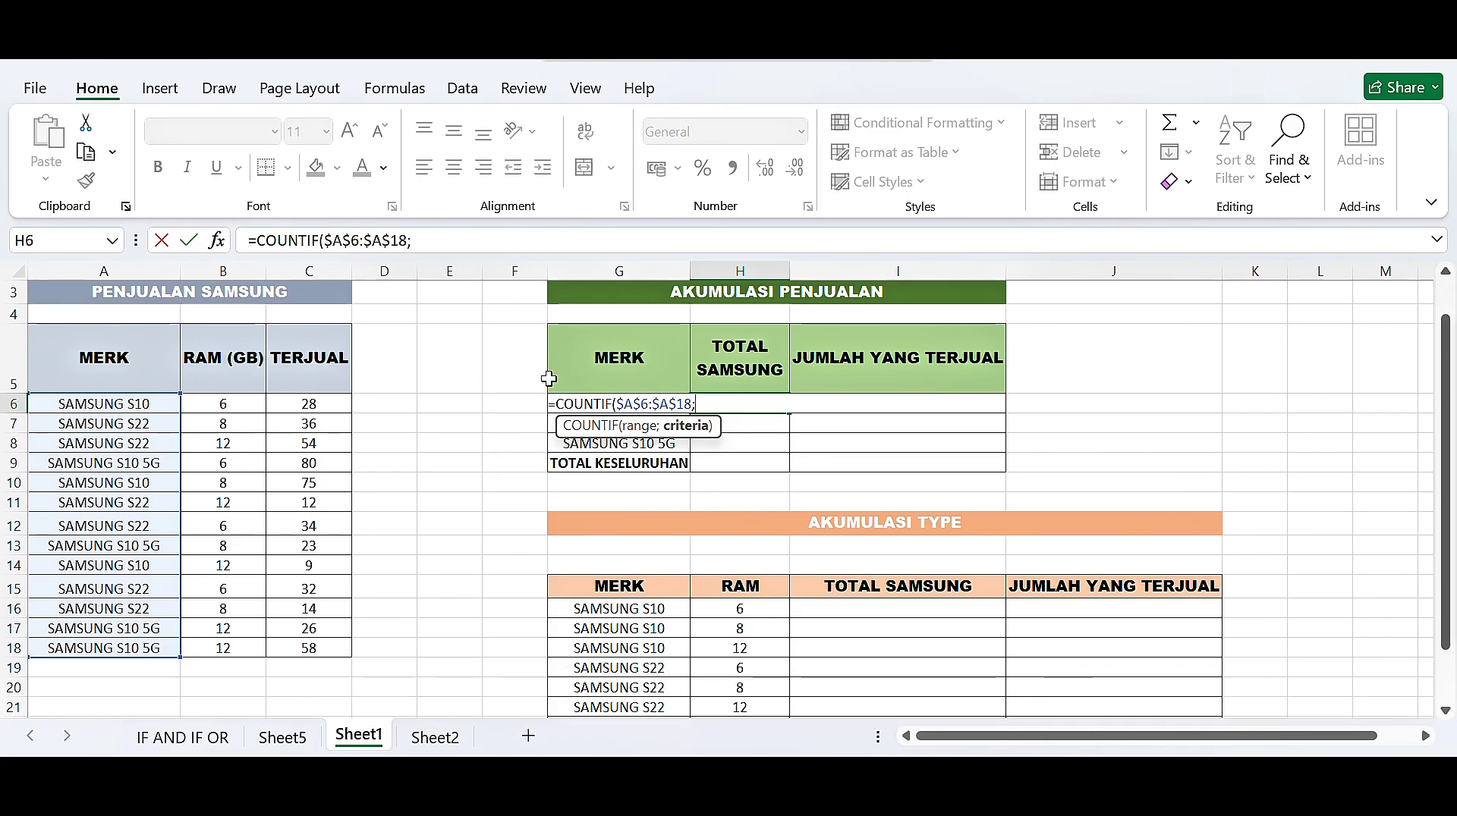
# - Complete the COUNTIF formula in H6 with the brands G6:G8 as criteria, filling the TOTAL SAMSUNG cells
pyautogui.click(580, 365)
pyautogui.press('Down')
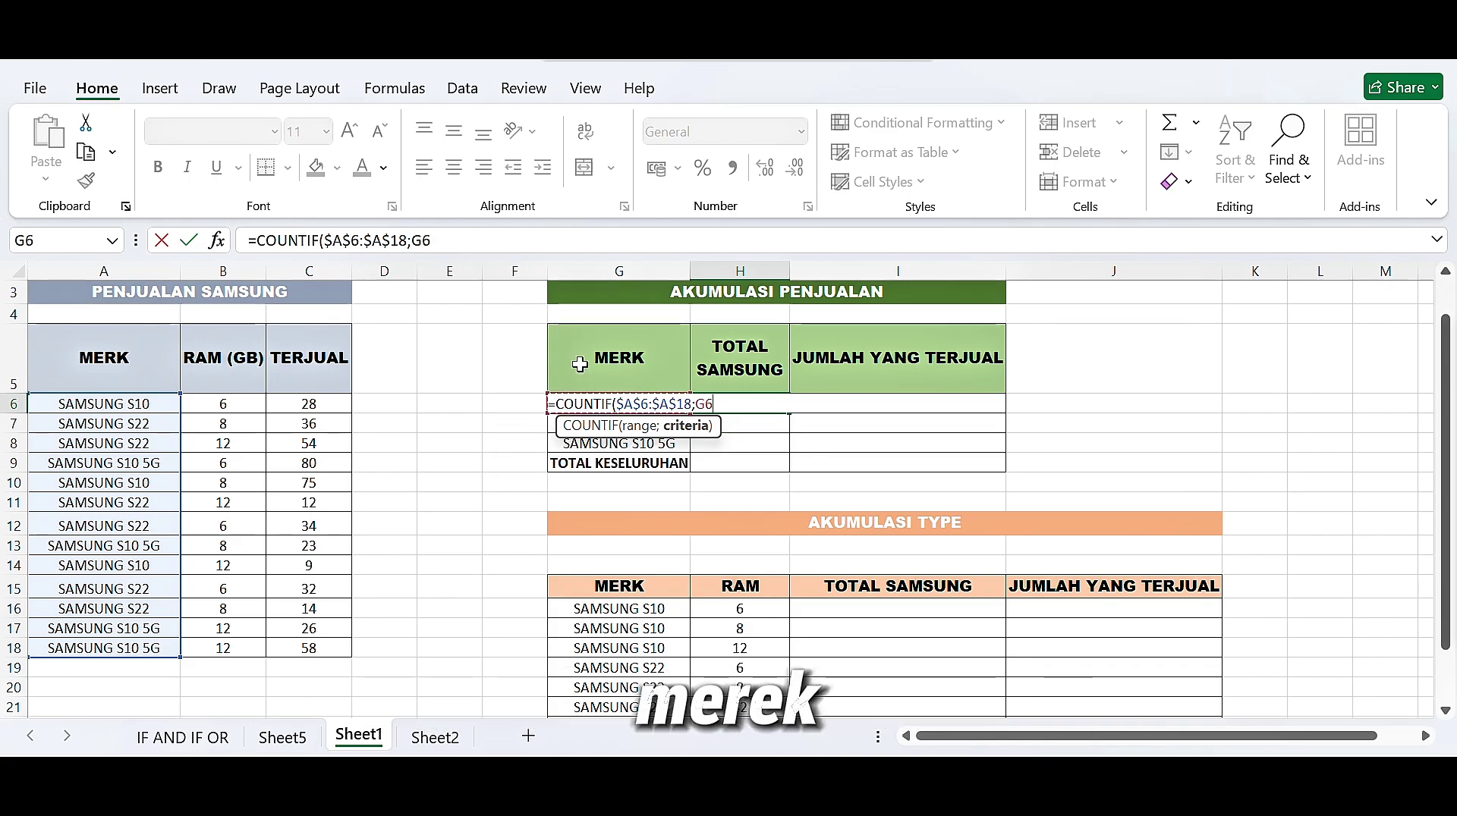
pyautogui.hotkey('shift', 'Down')
pyautogui.hotkey('shift', 'Down')
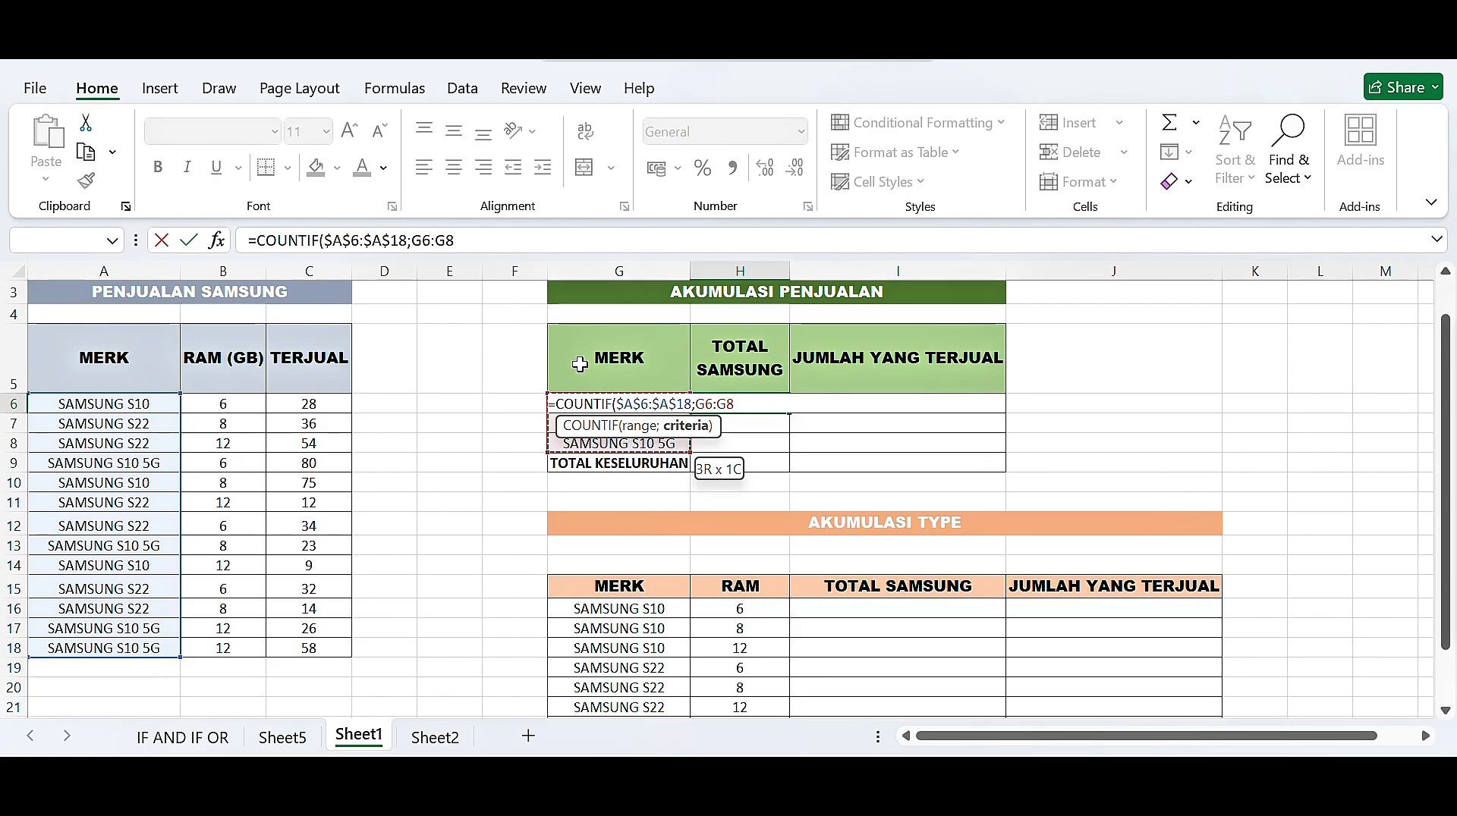
pyautogui.write(')')
pyautogui.press('Return')
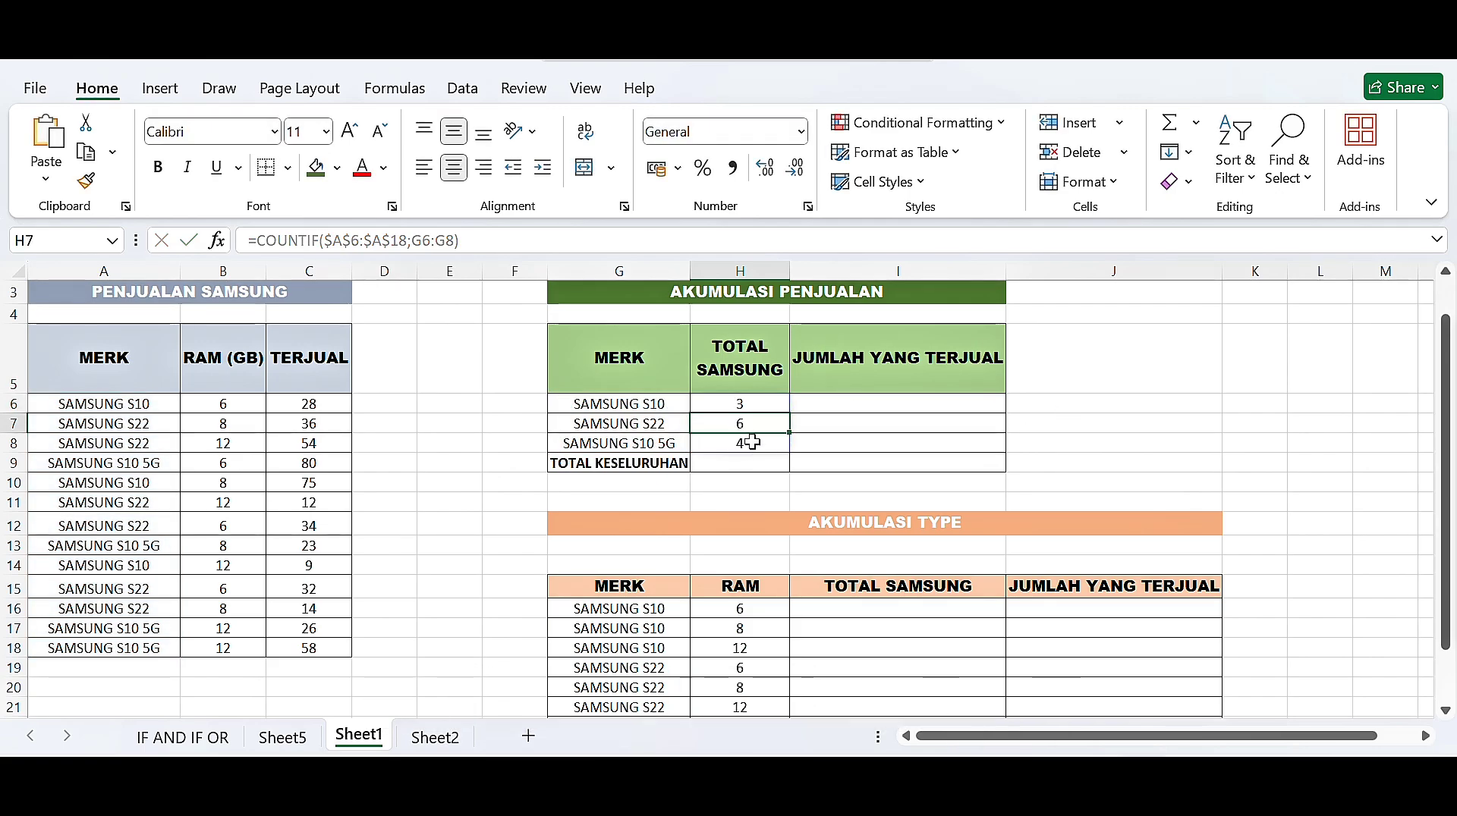
pyautogui.press('Up')
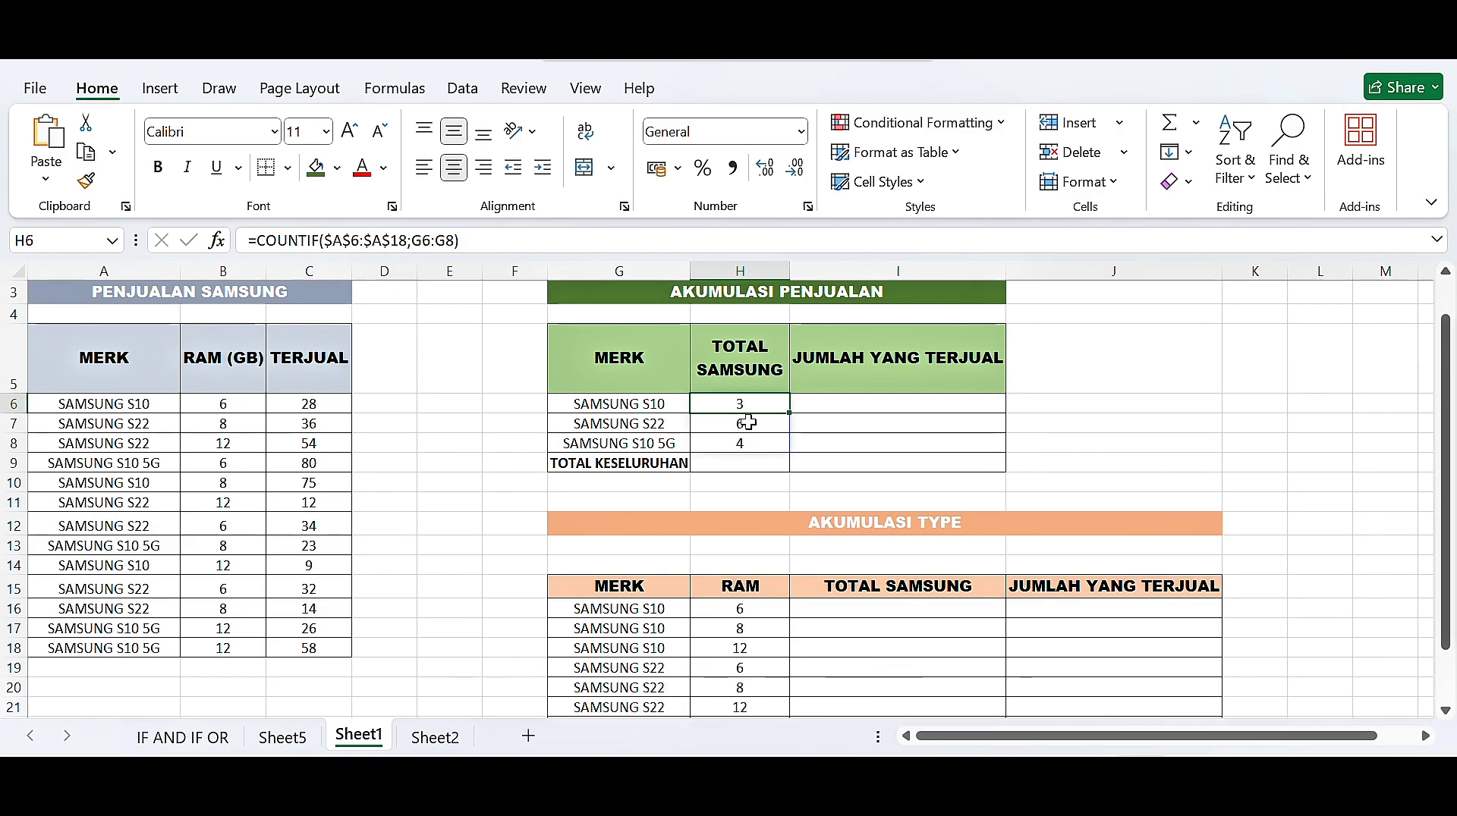
# - Begin a SUMIF formula in I6 with the absolute MERK range $A$6:$A$18
pyautogui.click(829, 405)
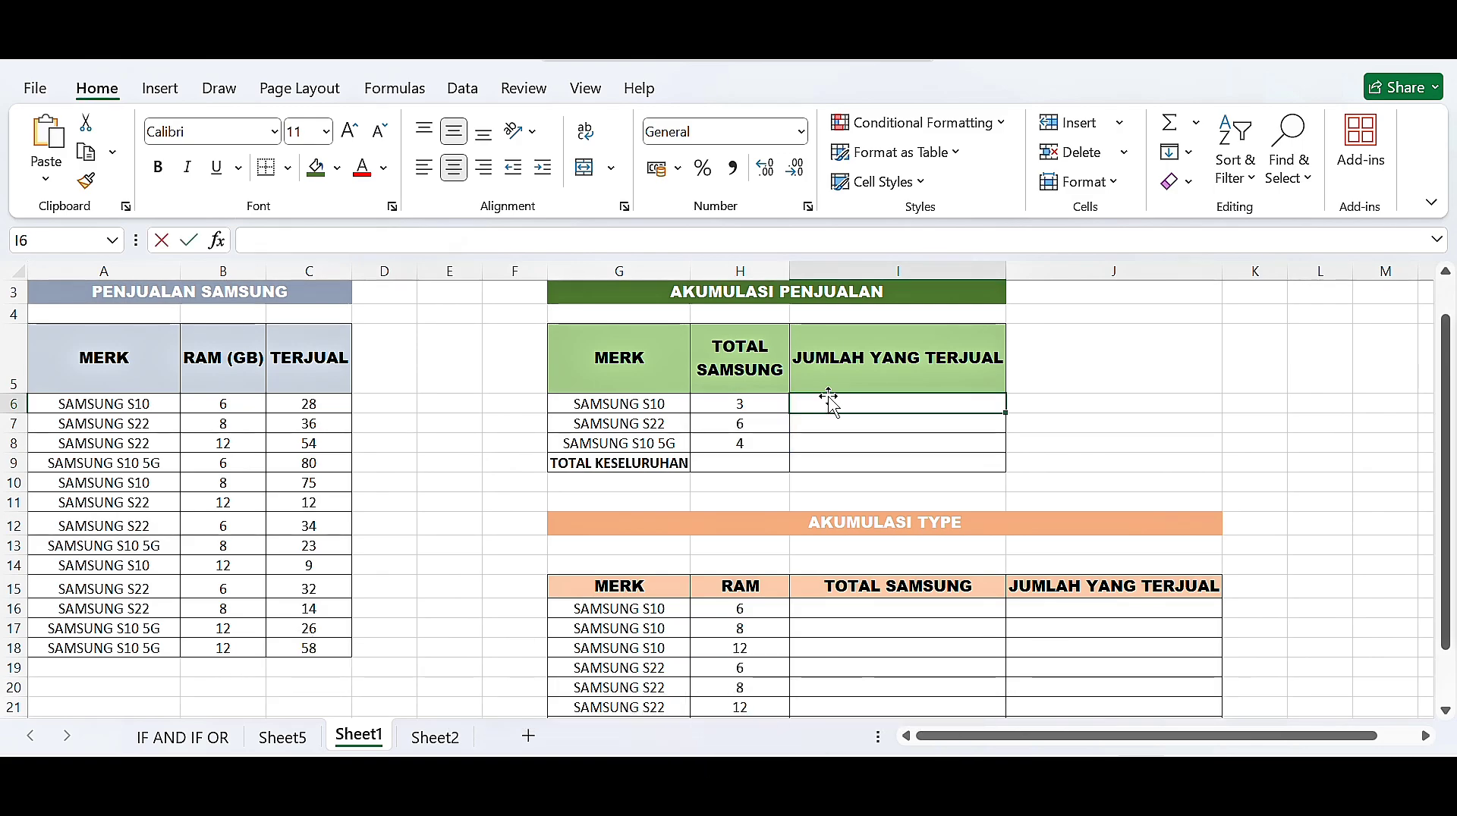
pyautogui.write('=SUMIF')
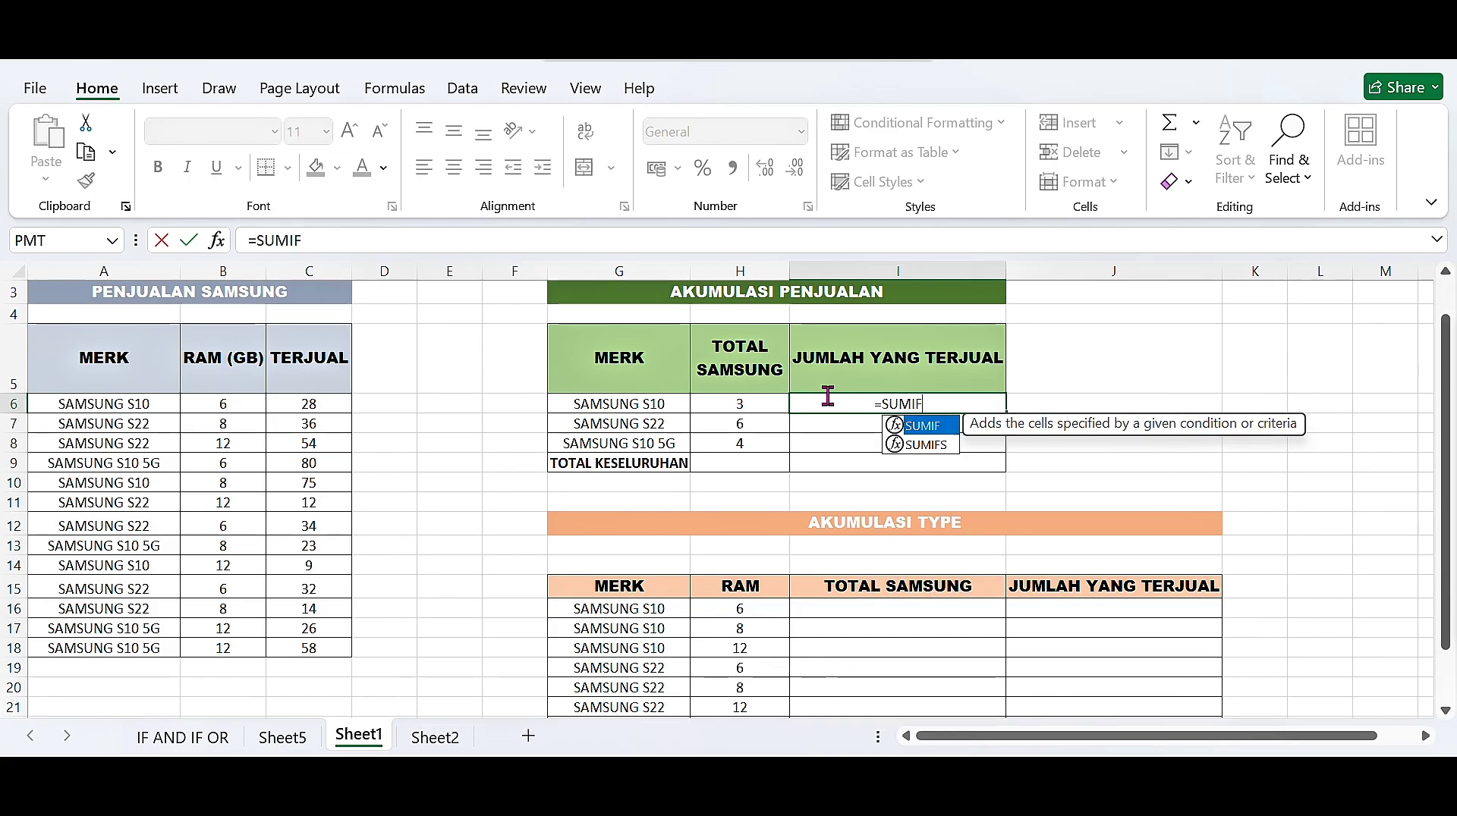
pyautogui.write('(')
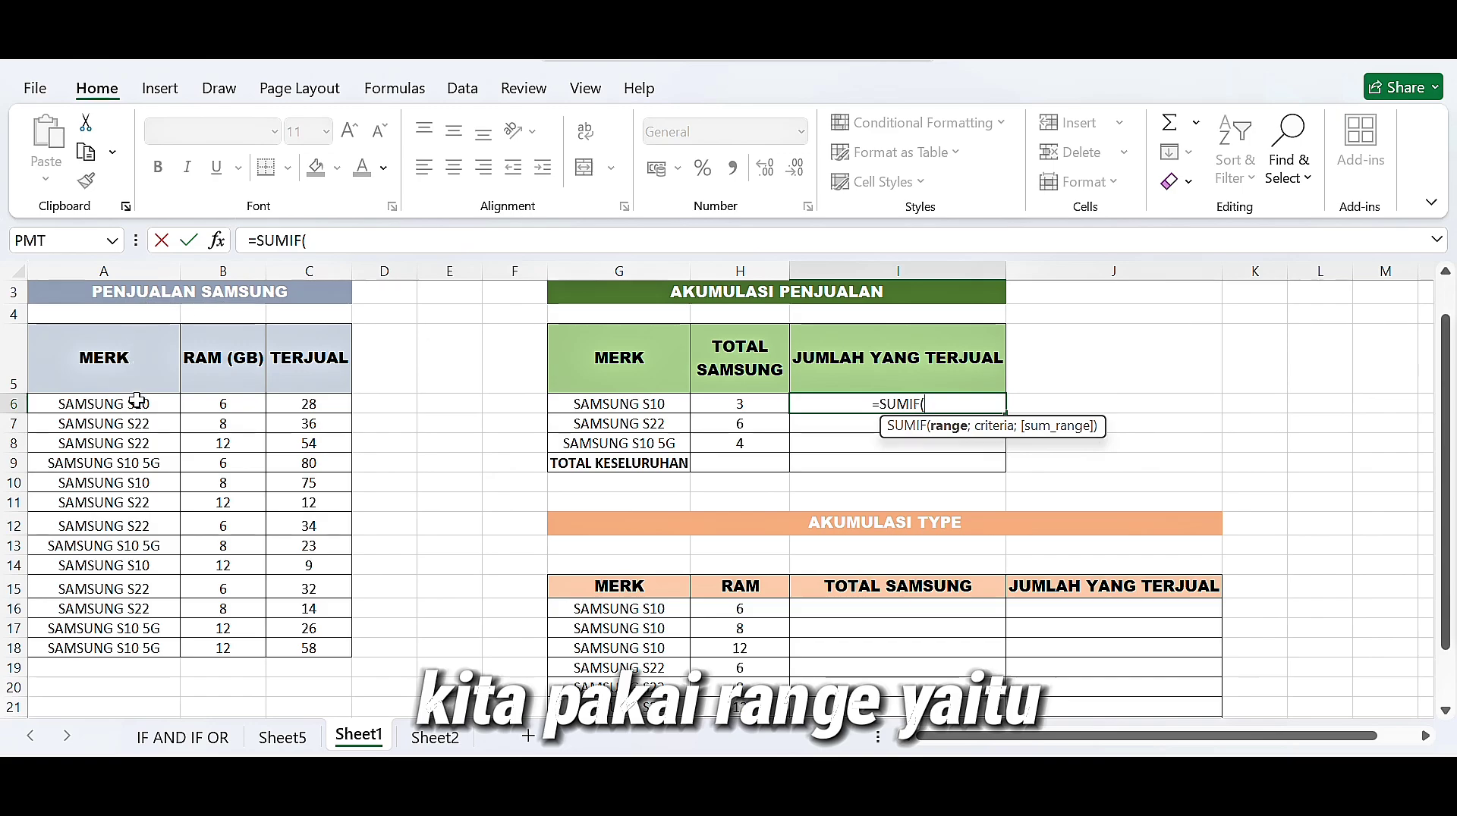
pyautogui.moveTo(137, 403); pyautogui.dragTo(121, 649)
pyautogui.press('F4')
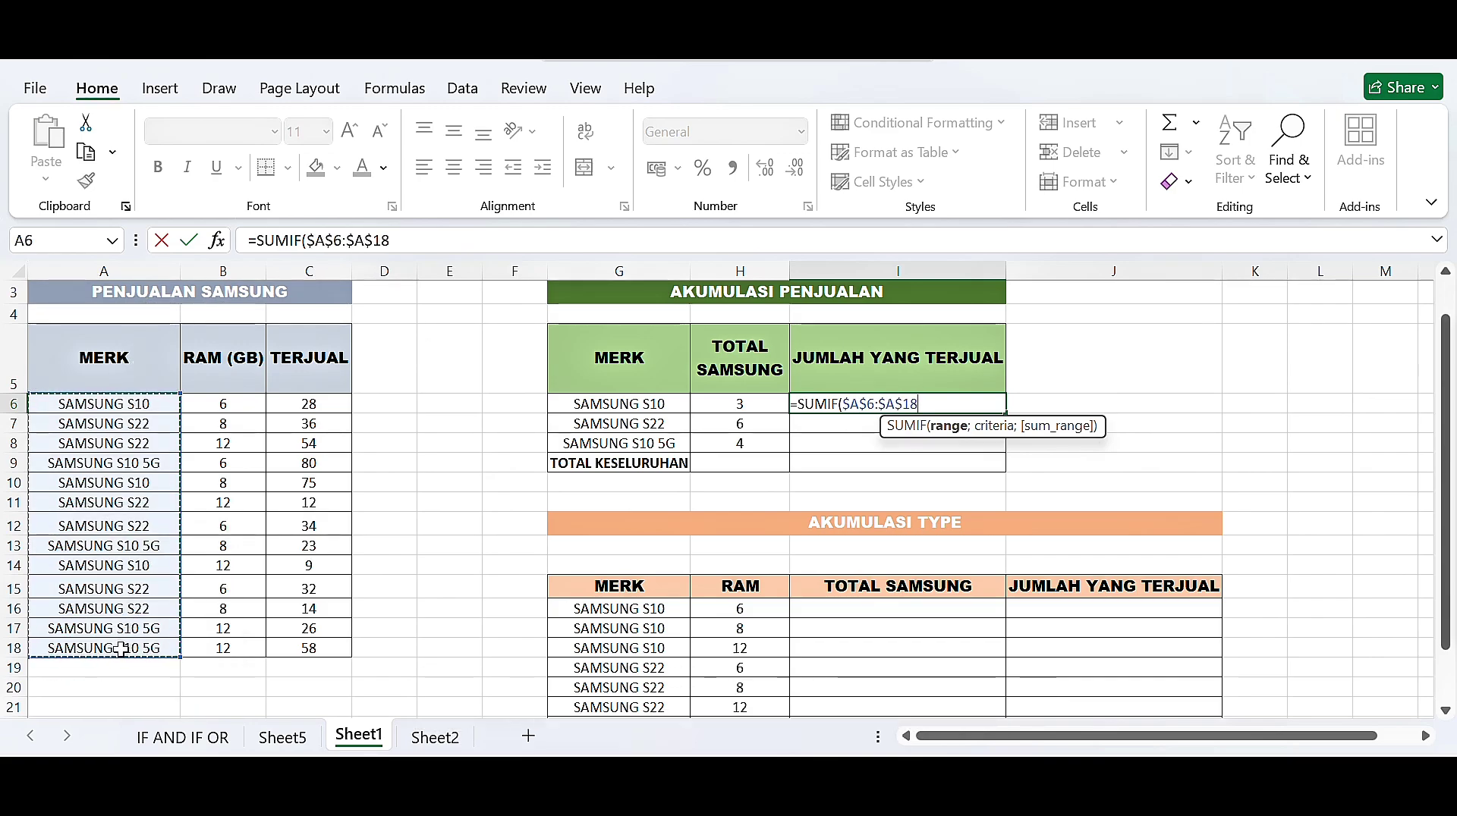
pyautogui.write(';')
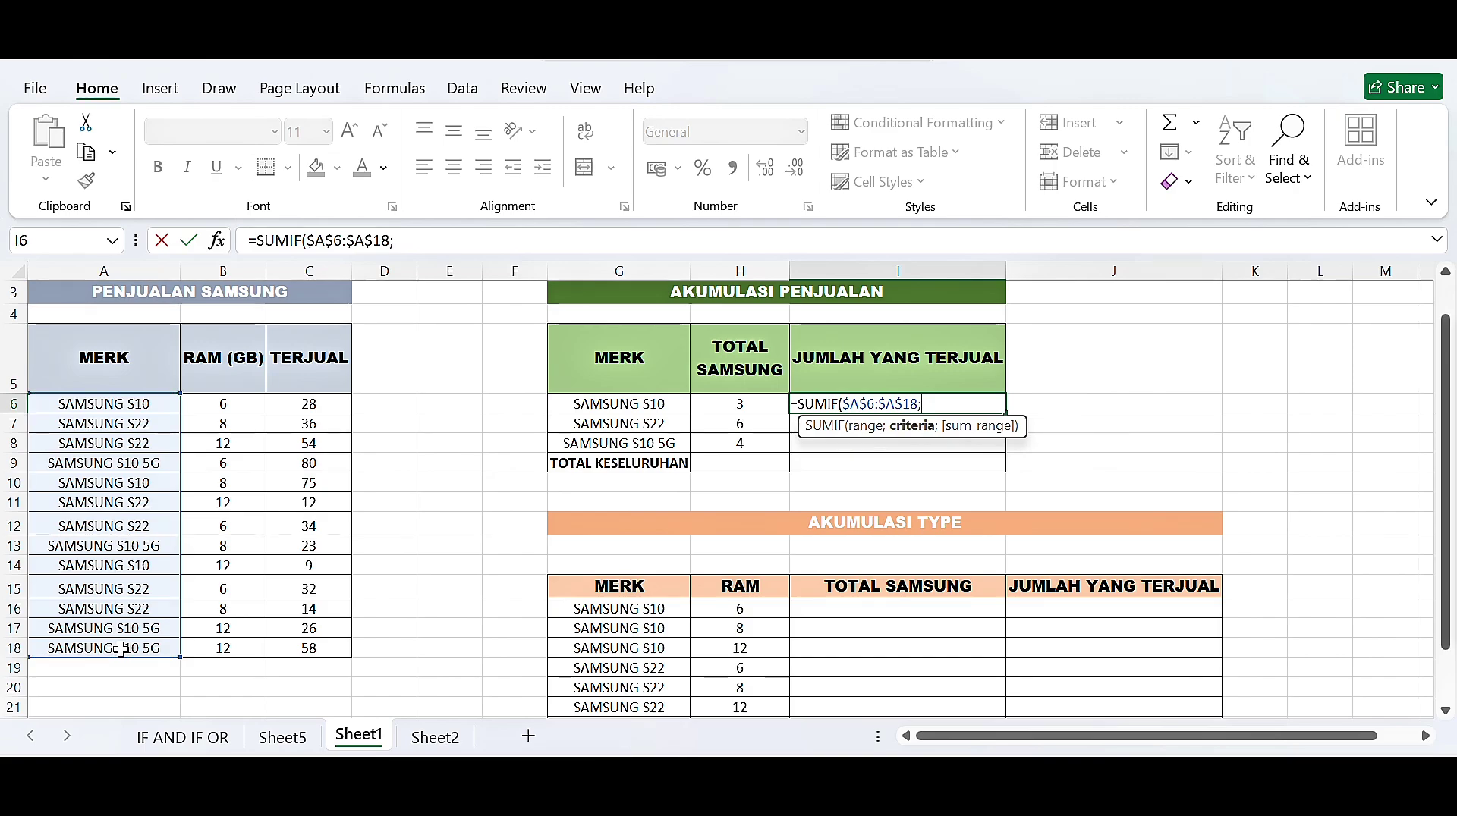
# - Complete the SUMIF formula in I6 with criteria G6:G8 and the absolute TERJUAL sum range $C$6:$C$18
pyautogui.moveTo(668, 404); pyautogui.dragTo(666, 444)
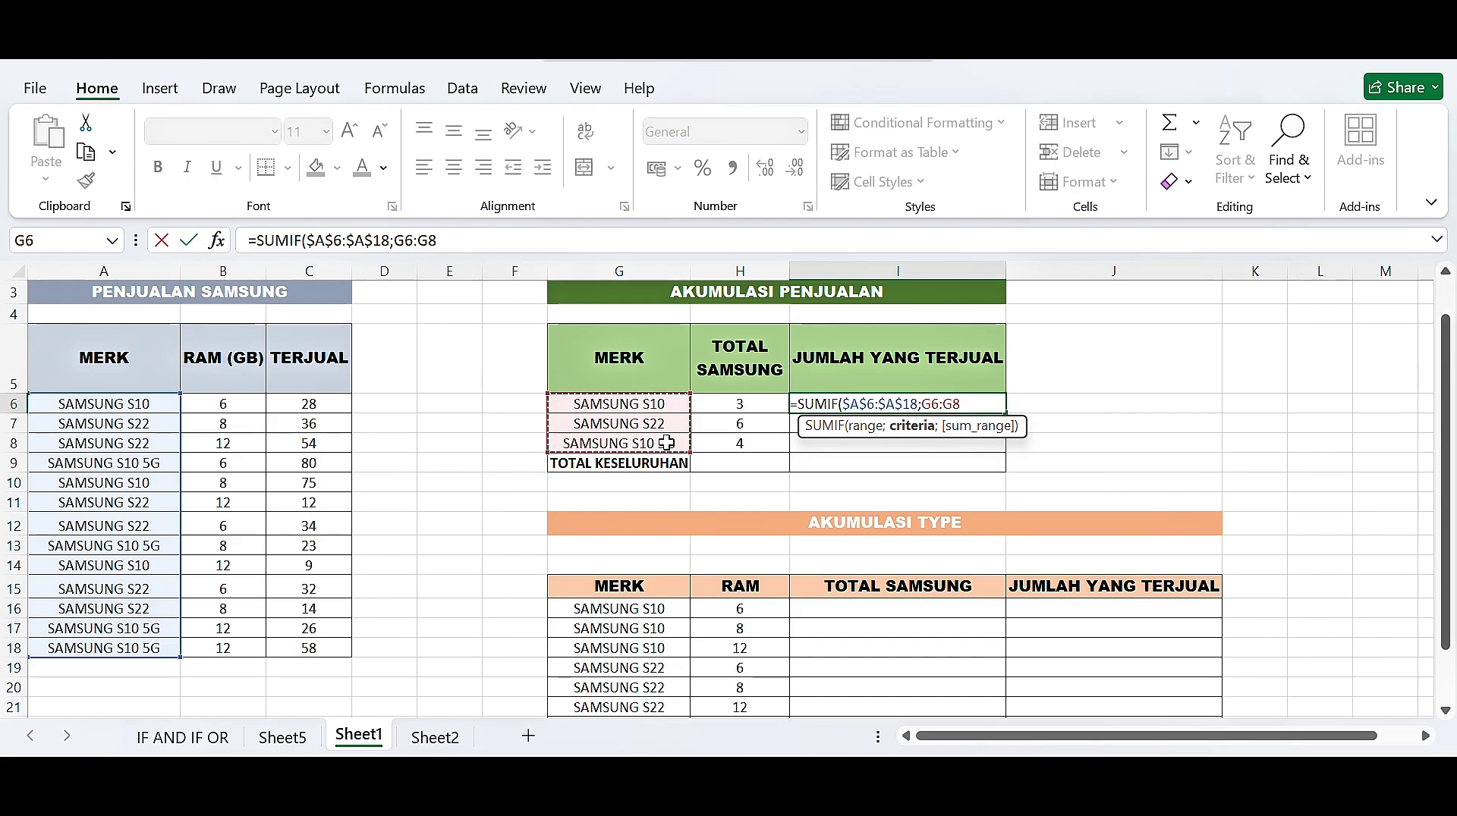
pyautogui.write(';')
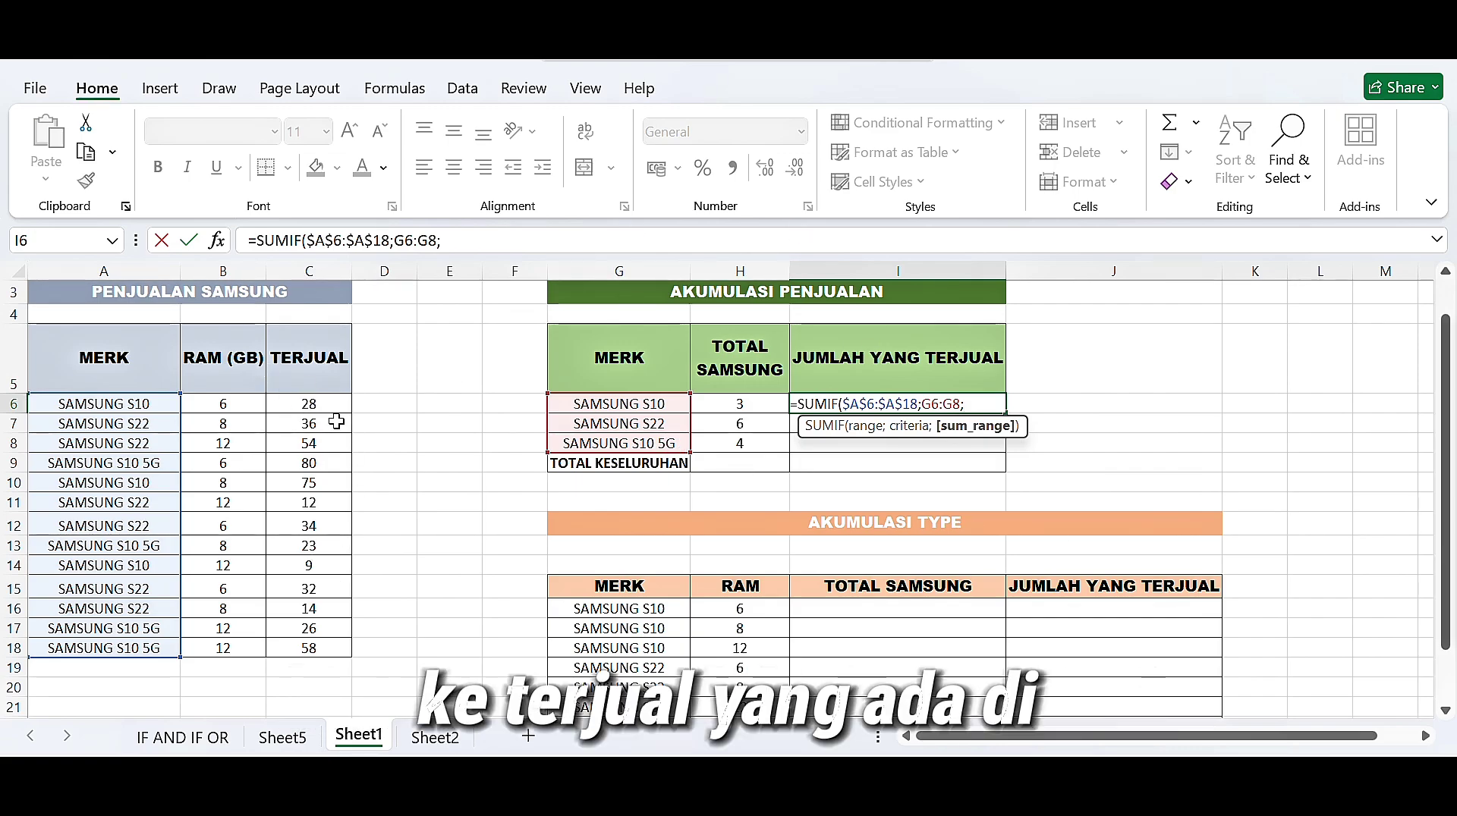
pyautogui.moveTo(330, 404); pyautogui.dragTo(329, 649)
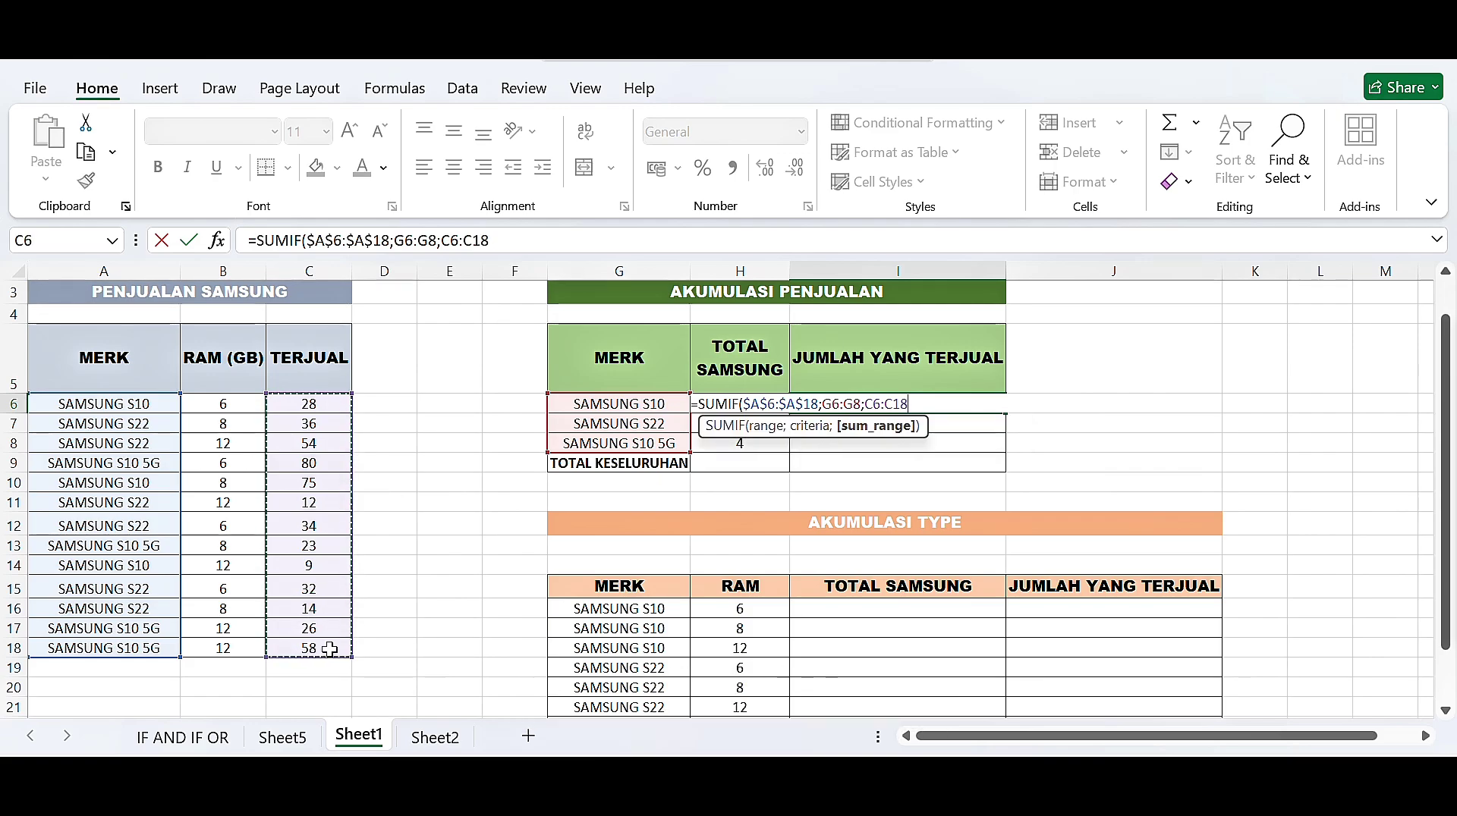
pyautogui.press('super')
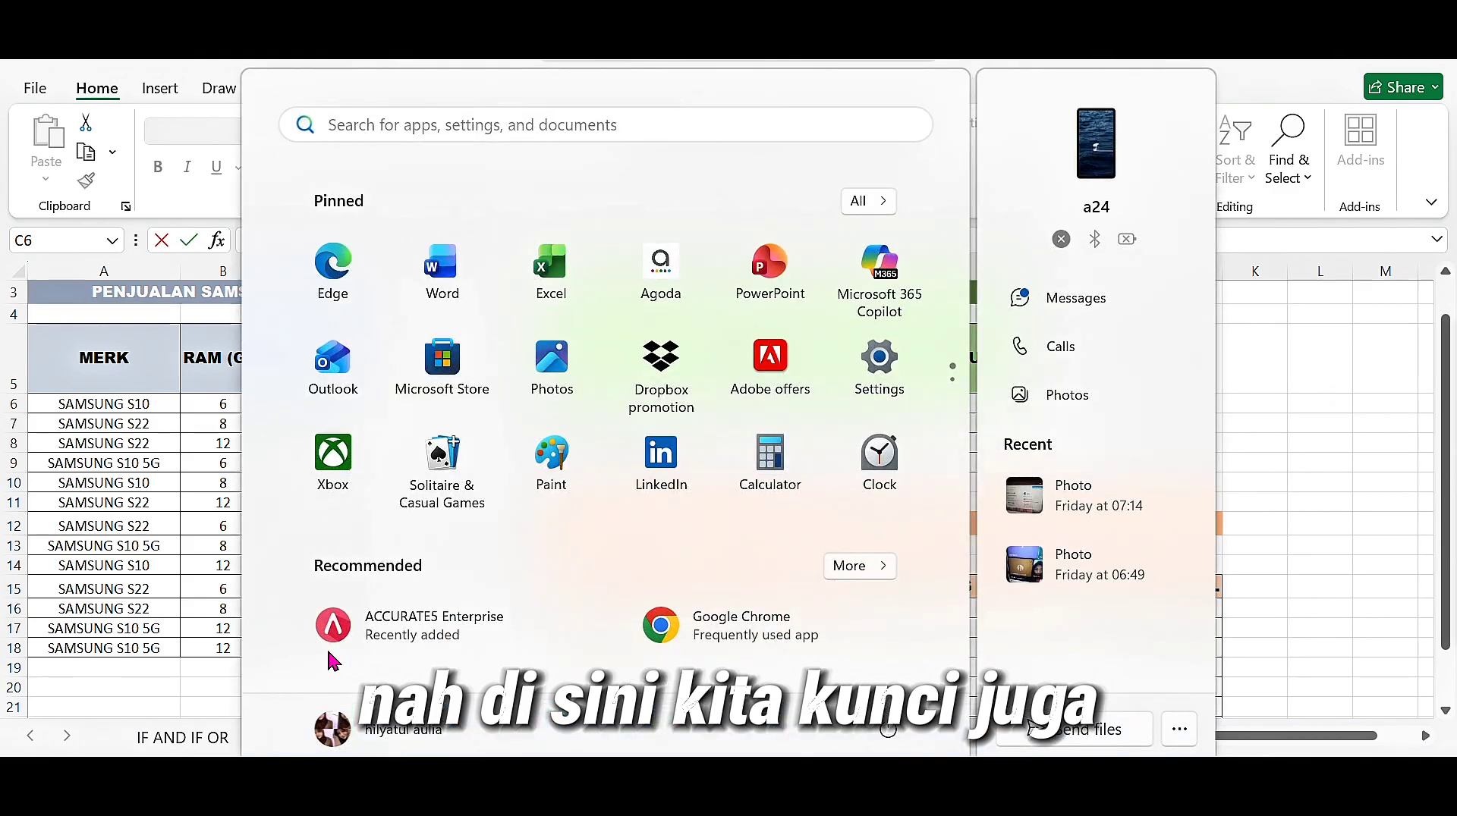
pyautogui.press('super')
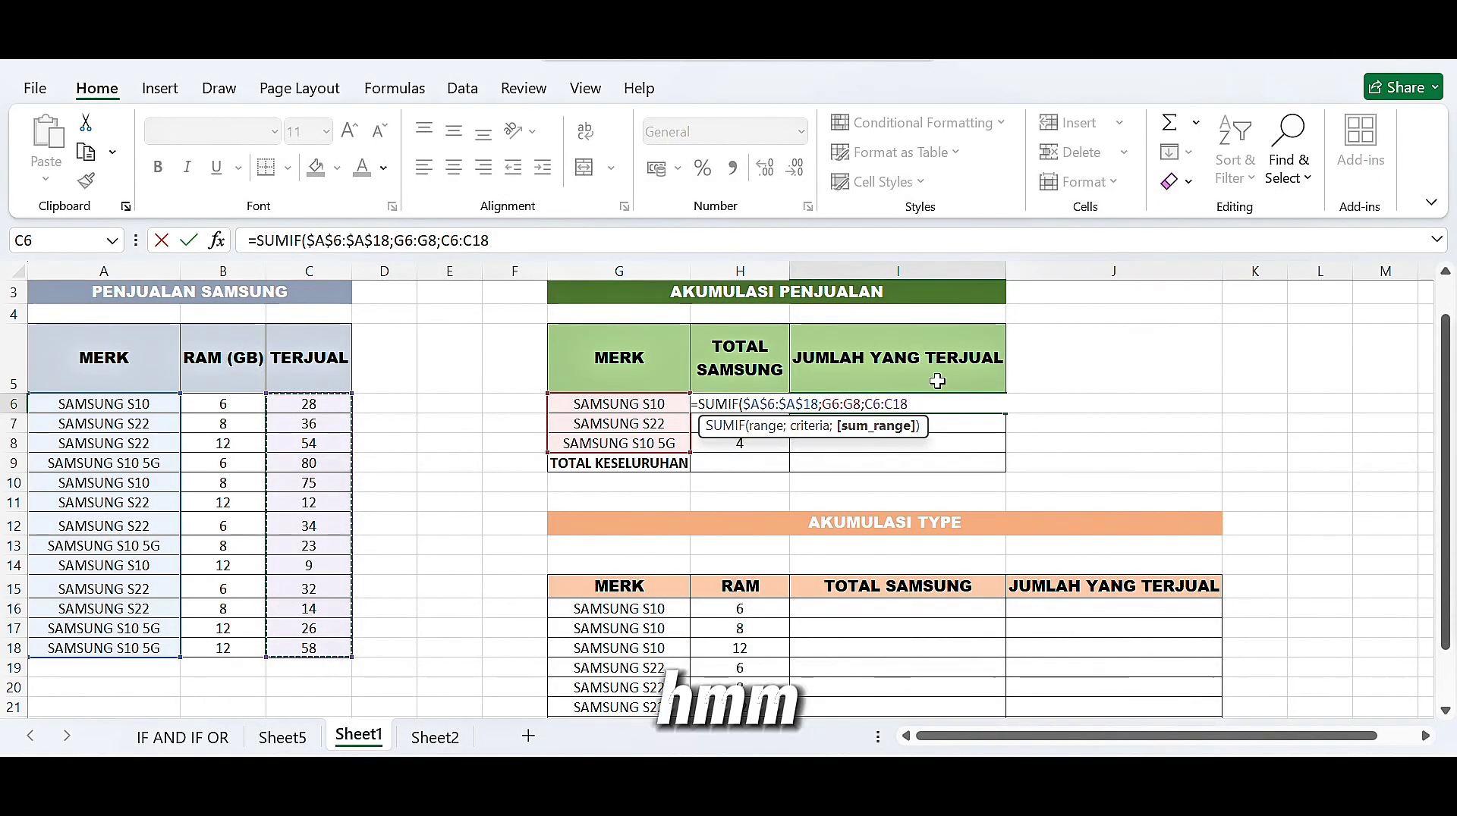
pyautogui.press('F4')
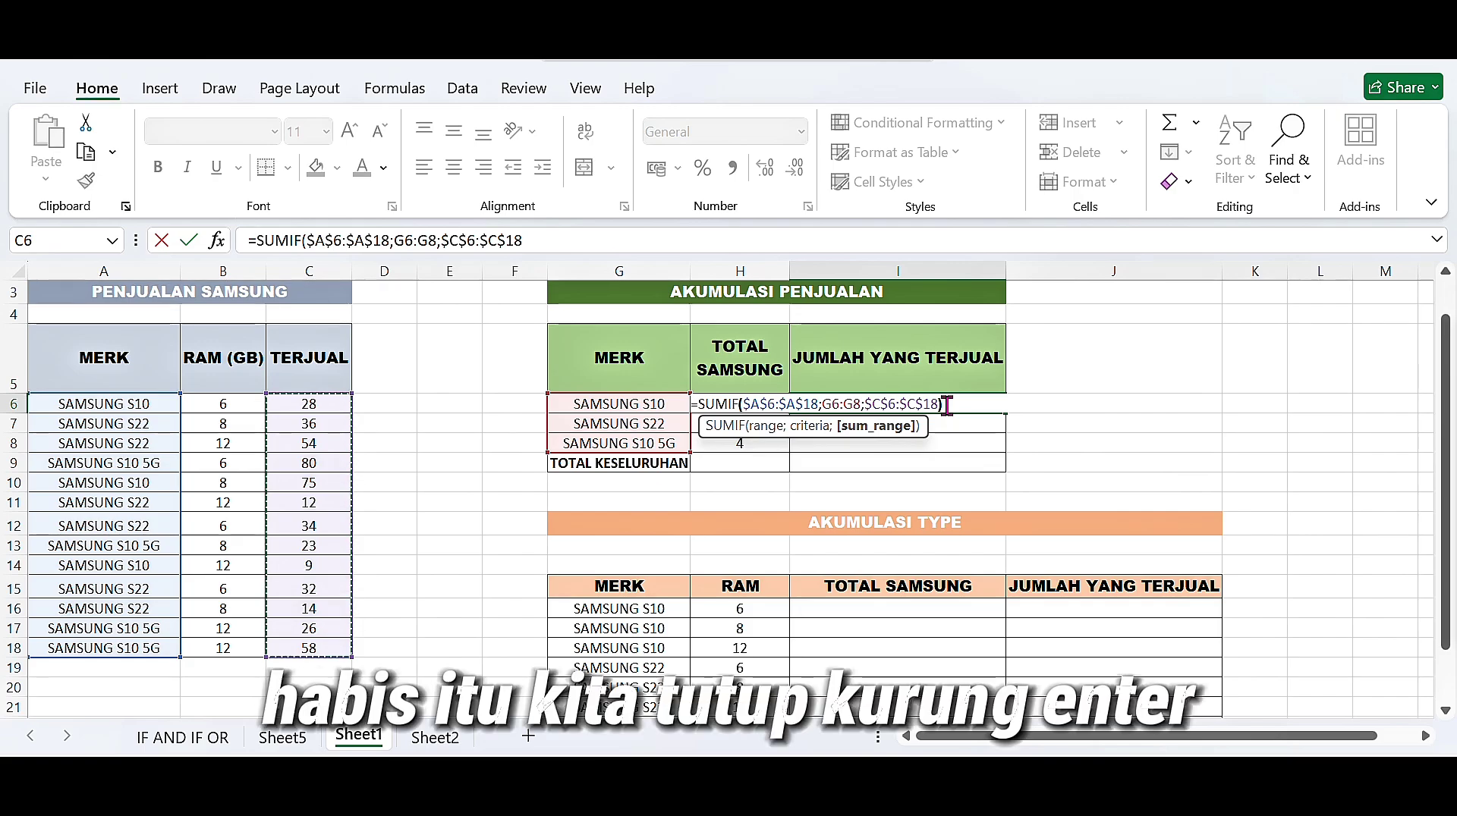
pyautogui.write(')')
pyautogui.press('Return')
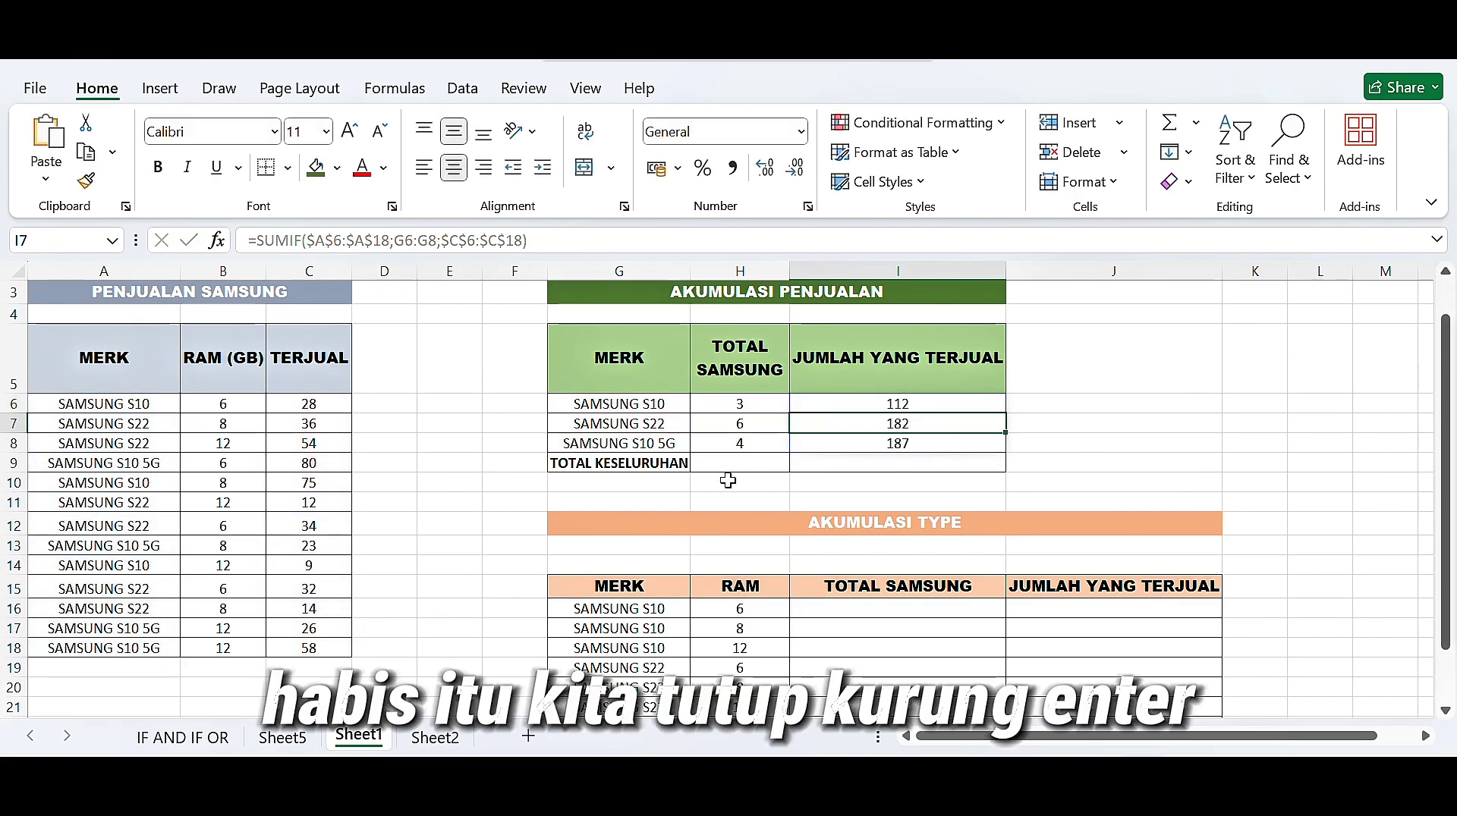
# - Use AutoSum in H9 and I9 to total both columns of the AKUMULASI PENJUALAN table
pyautogui.click(719, 464)
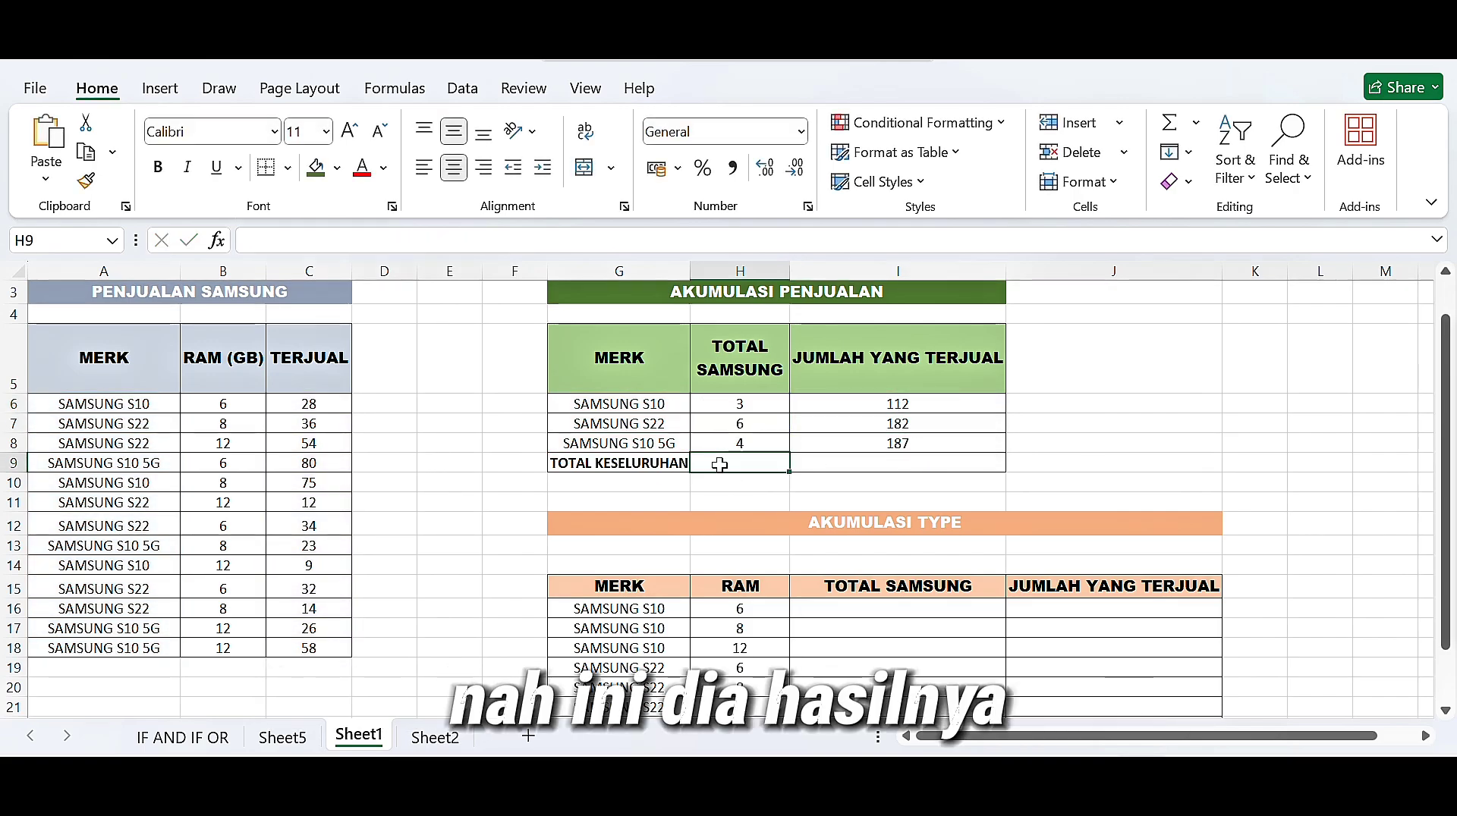
pyautogui.click(1172, 123)
pyautogui.press('Return')
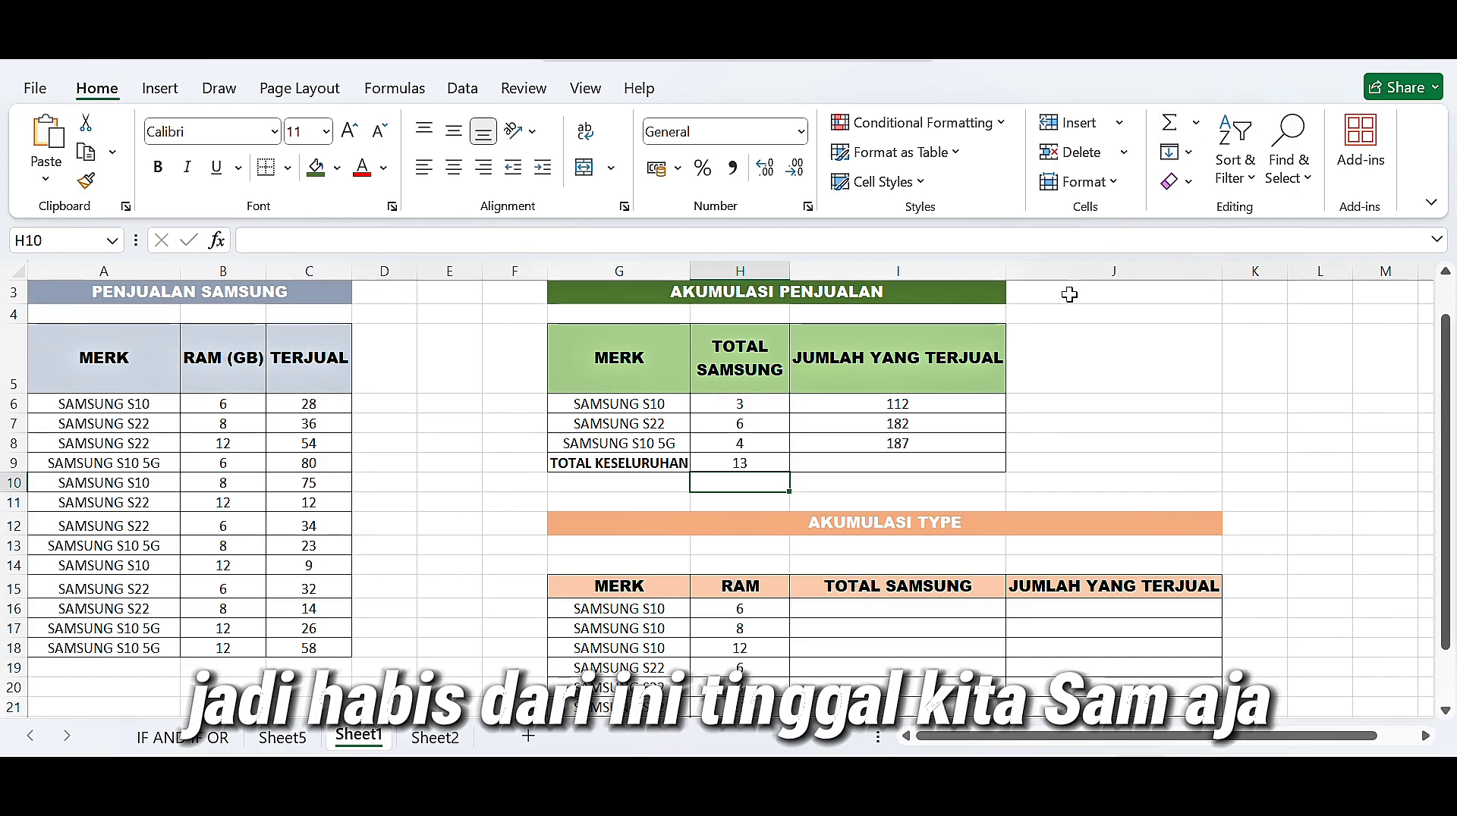
pyautogui.click(947, 453)
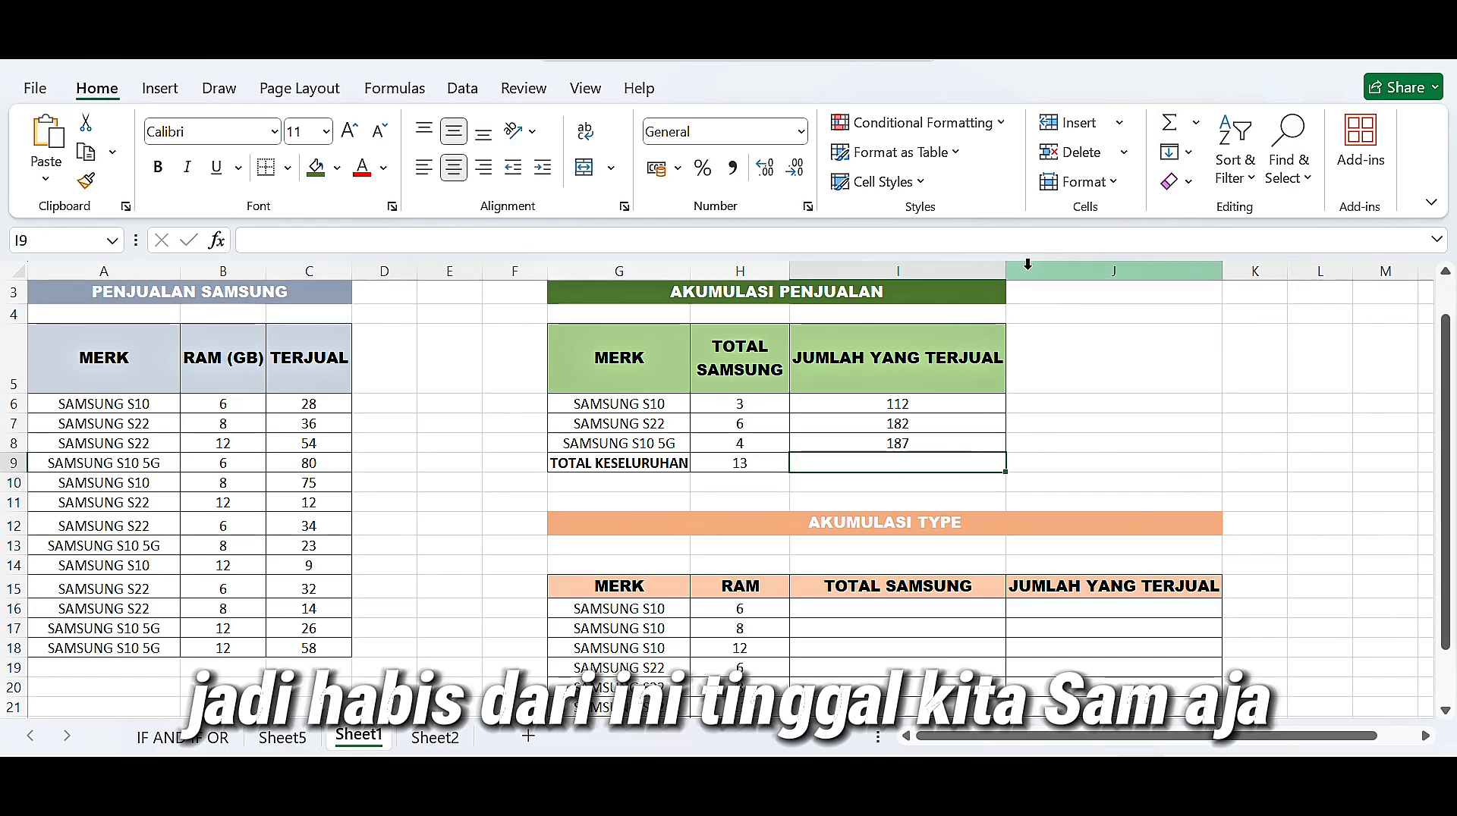
pyautogui.click(1171, 124)
pyautogui.press('Return')
# - Begin a COUNTIFS formula in I16 with the absolute MERK range $A$6:$A$18 as the first criteria range
pyautogui.scroll(-2, 916, 462)
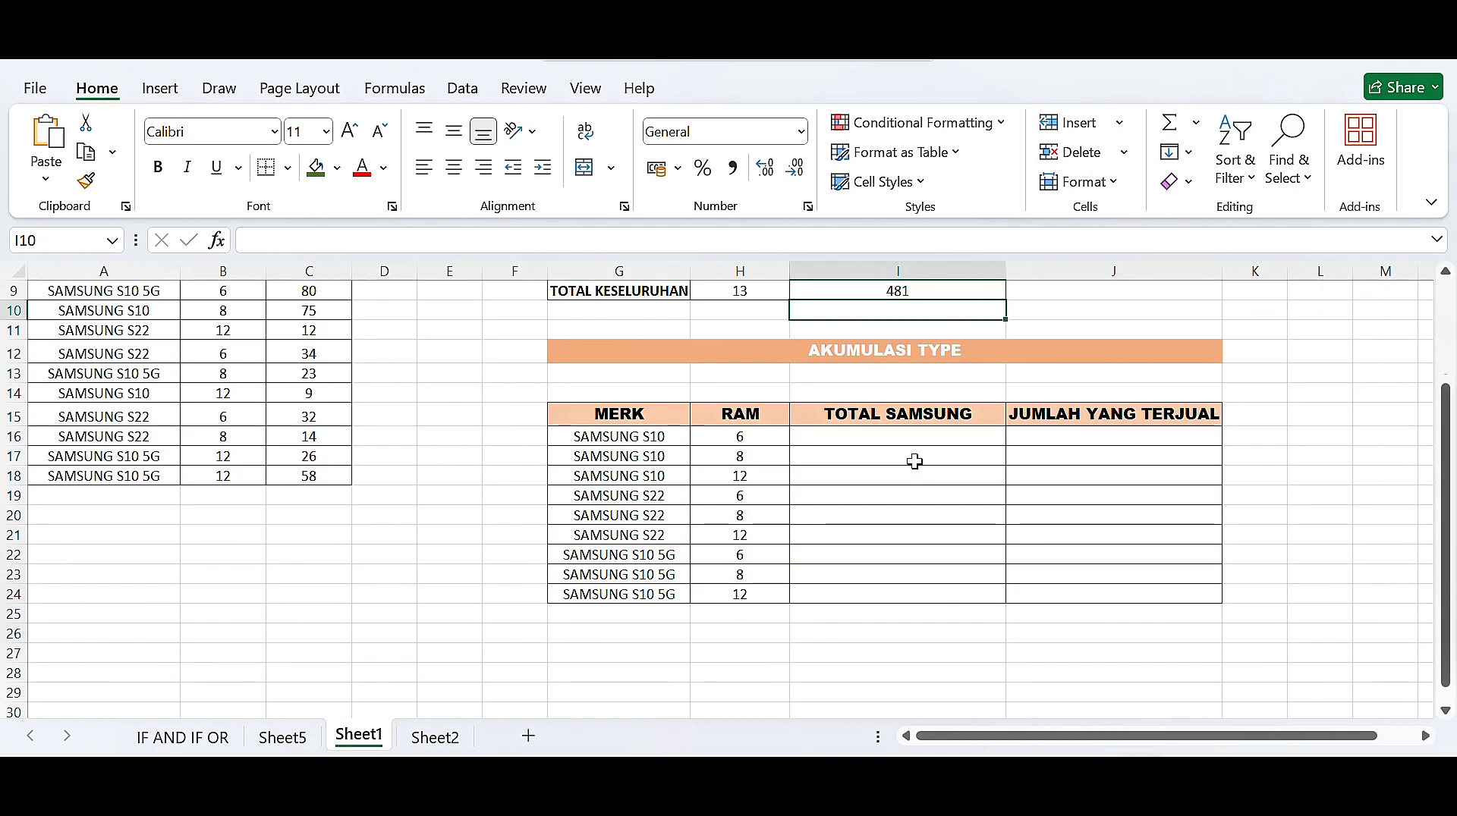
pyautogui.click(848, 433)
pyautogui.scroll(3, 835, 448)
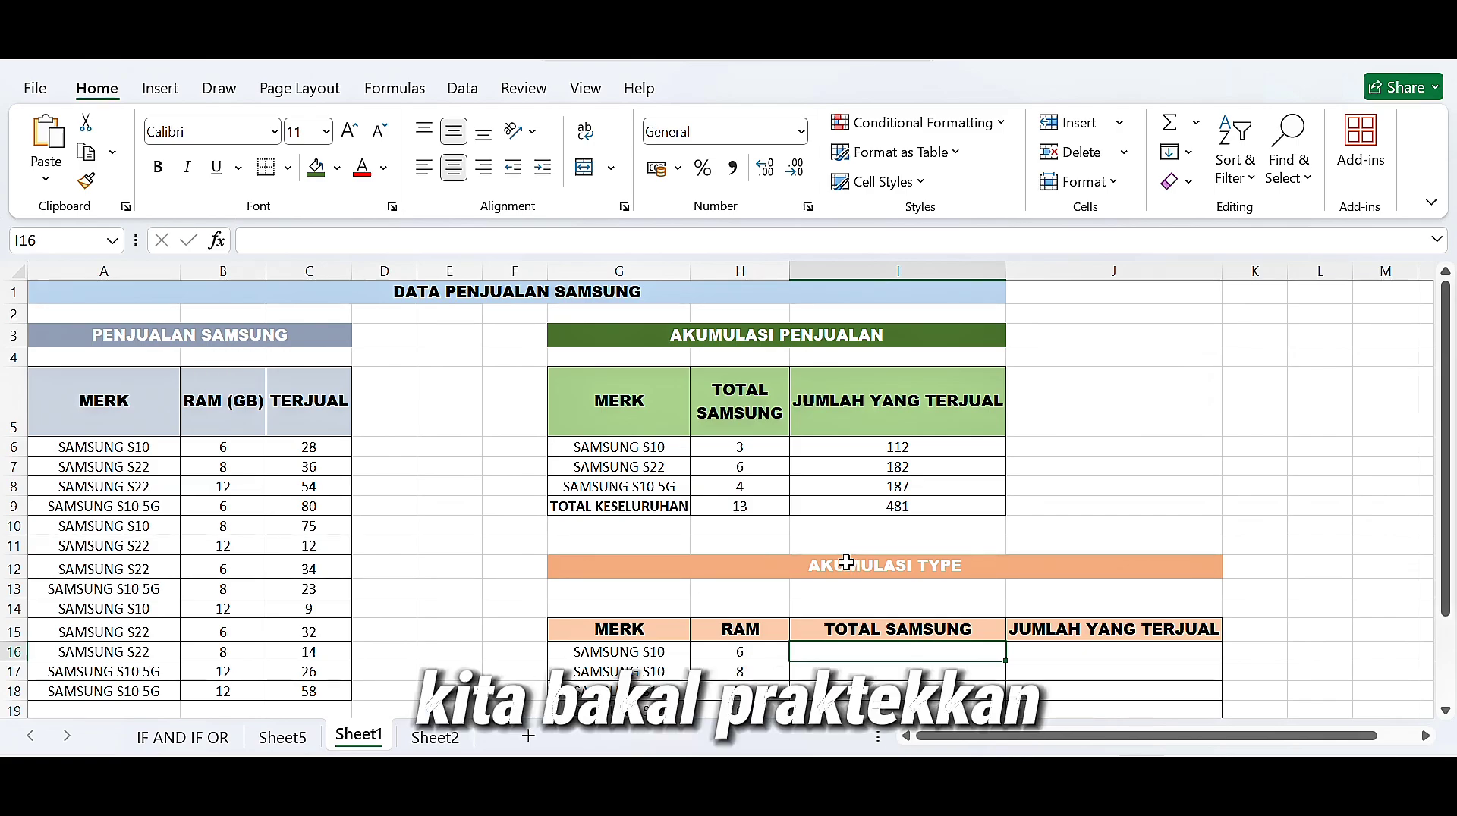
pyautogui.write('=')
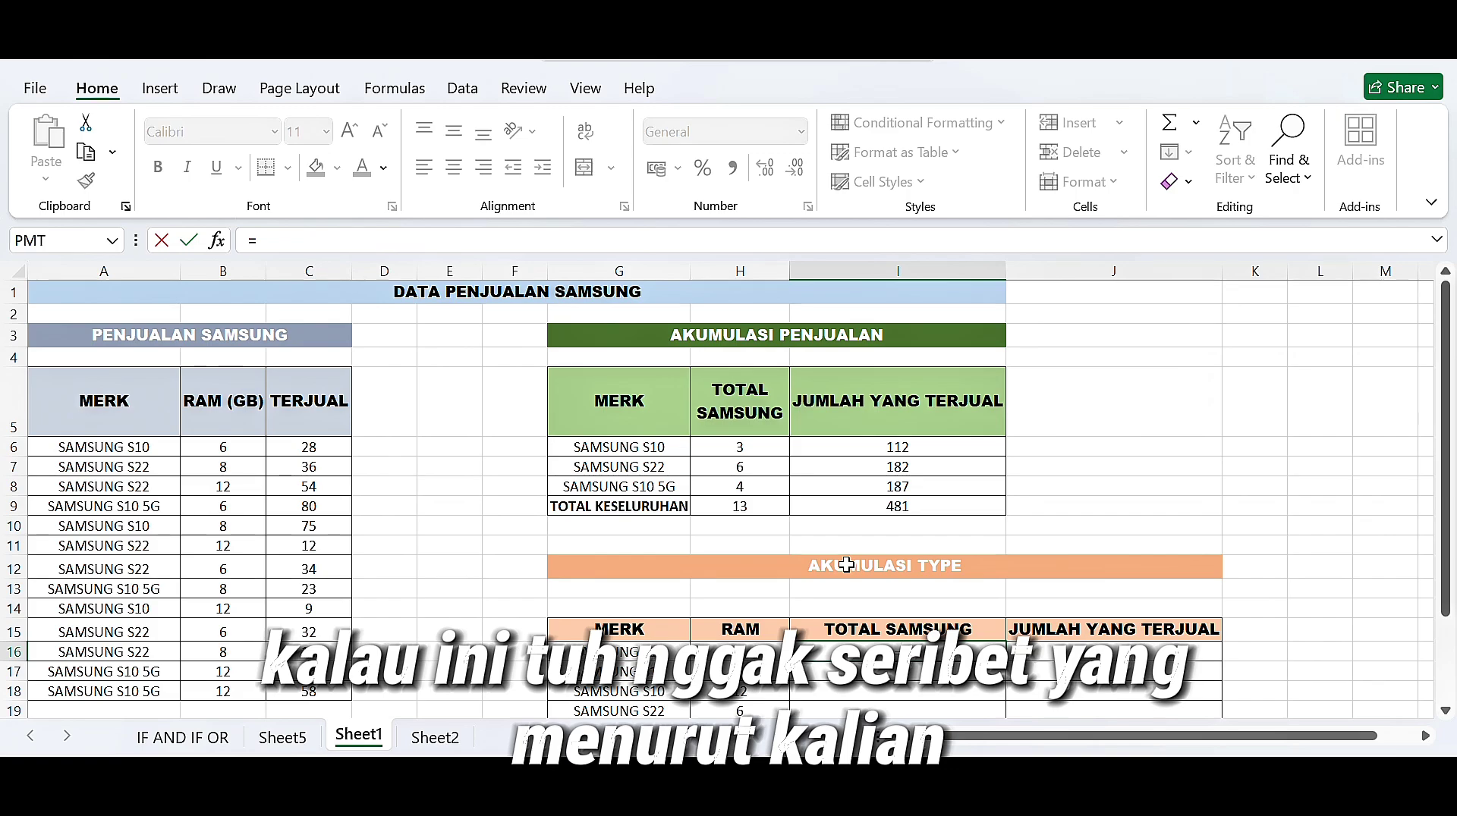
pyautogui.write('CO')
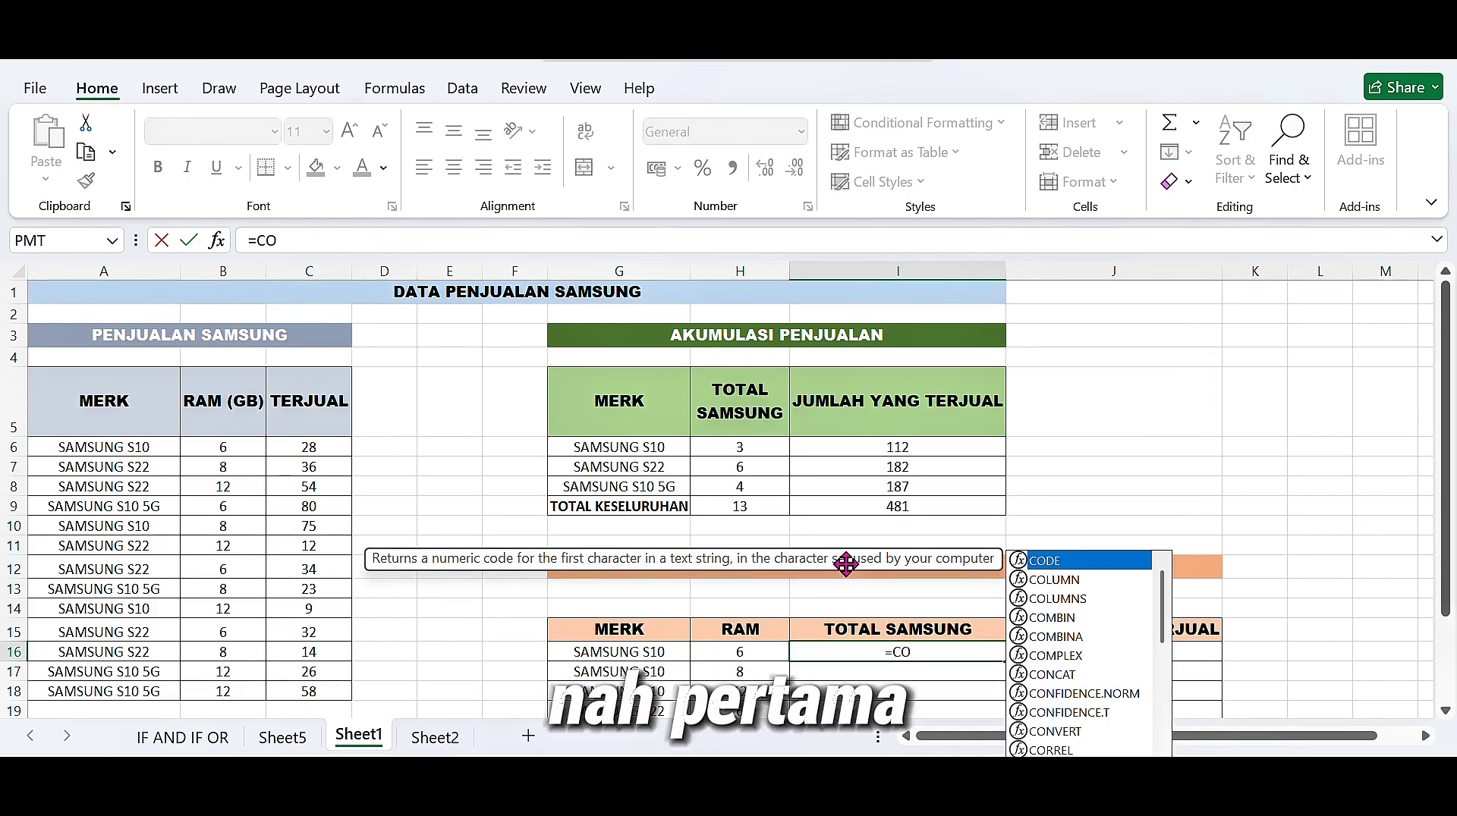
pyautogui.write('UN')
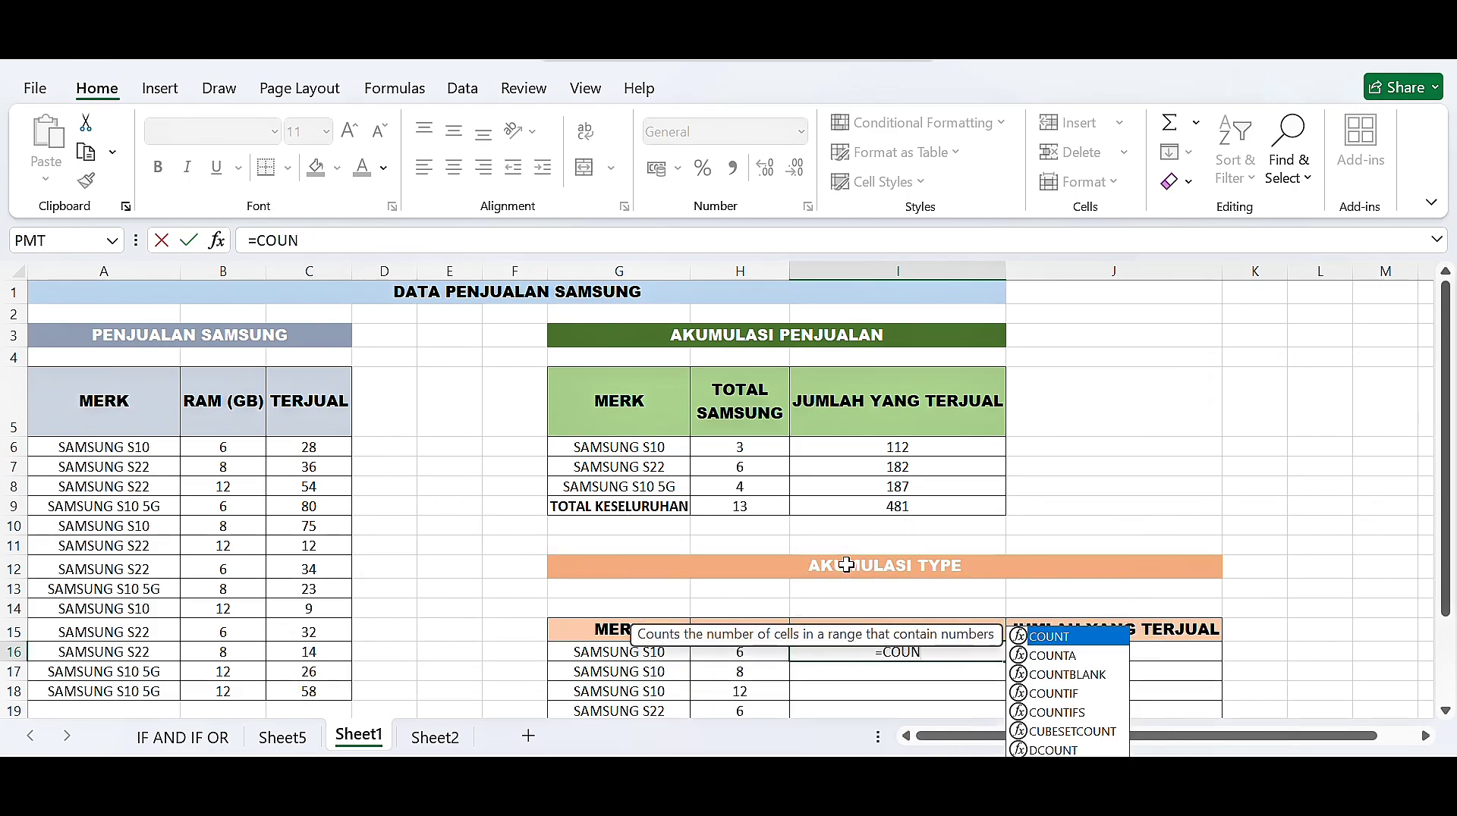
pyautogui.write('TIFS')
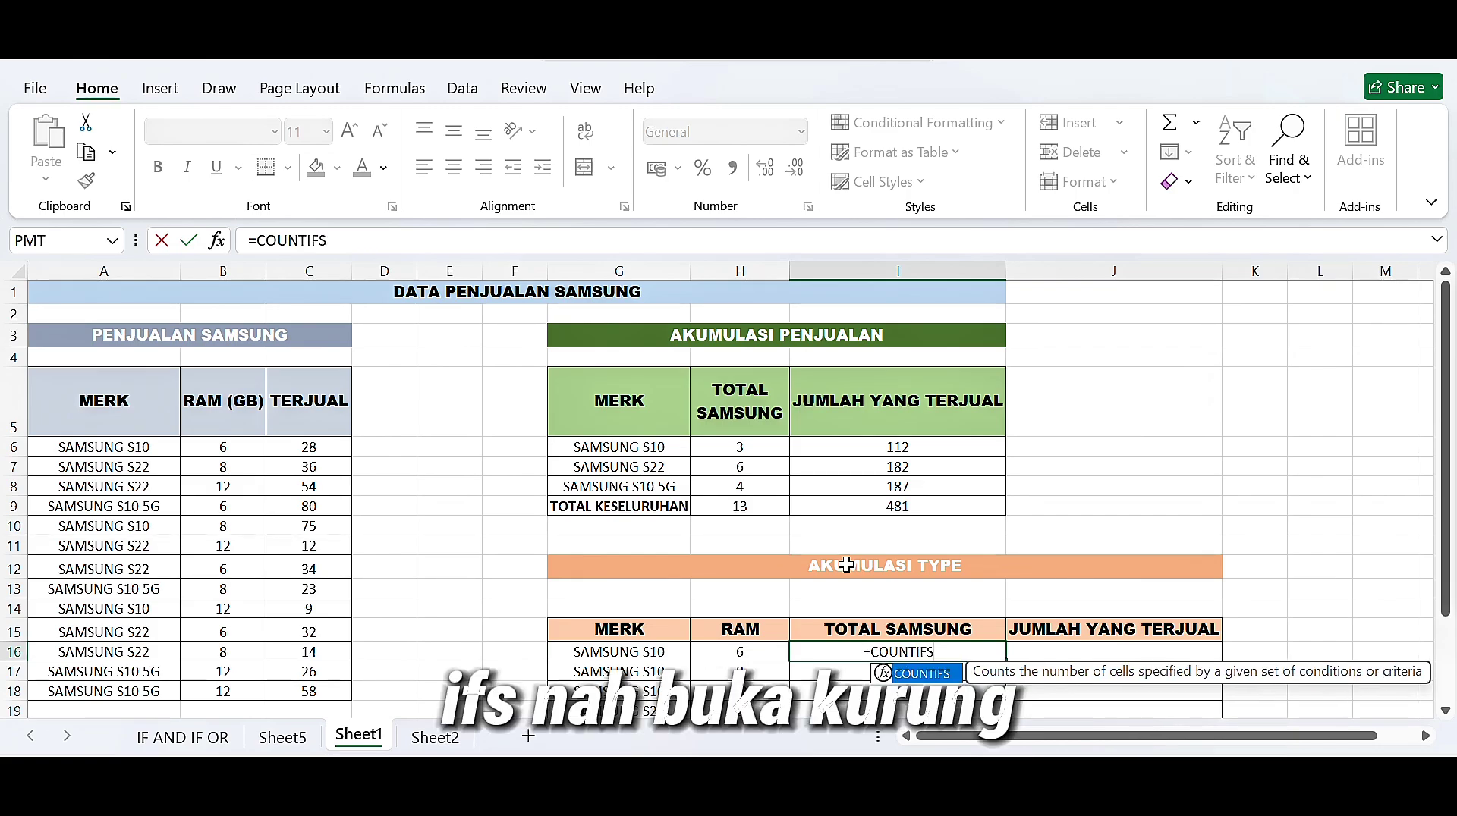
pyautogui.write('(')
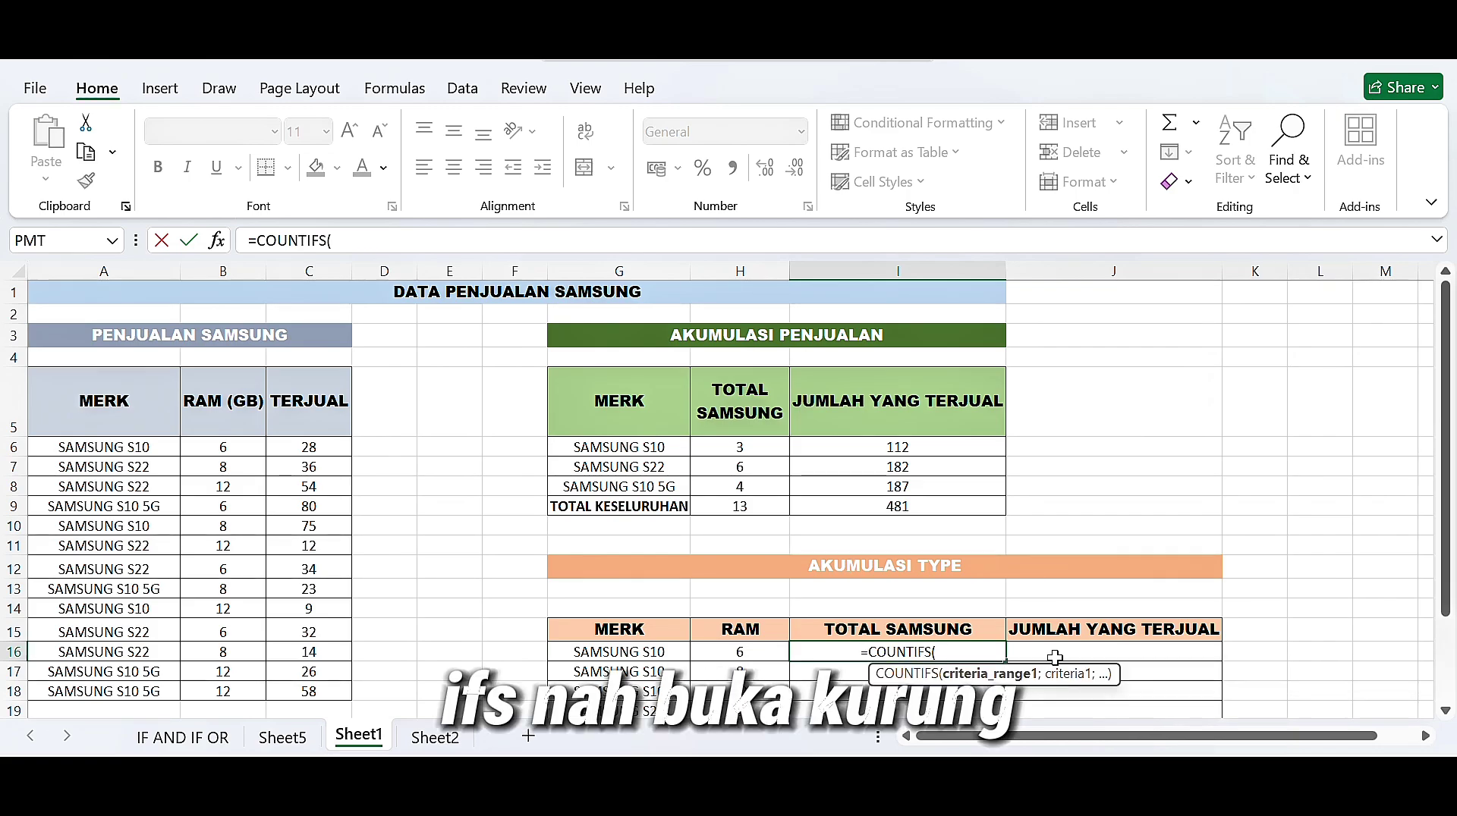
pyautogui.moveTo(90, 450); pyautogui.dragTo(130, 690)
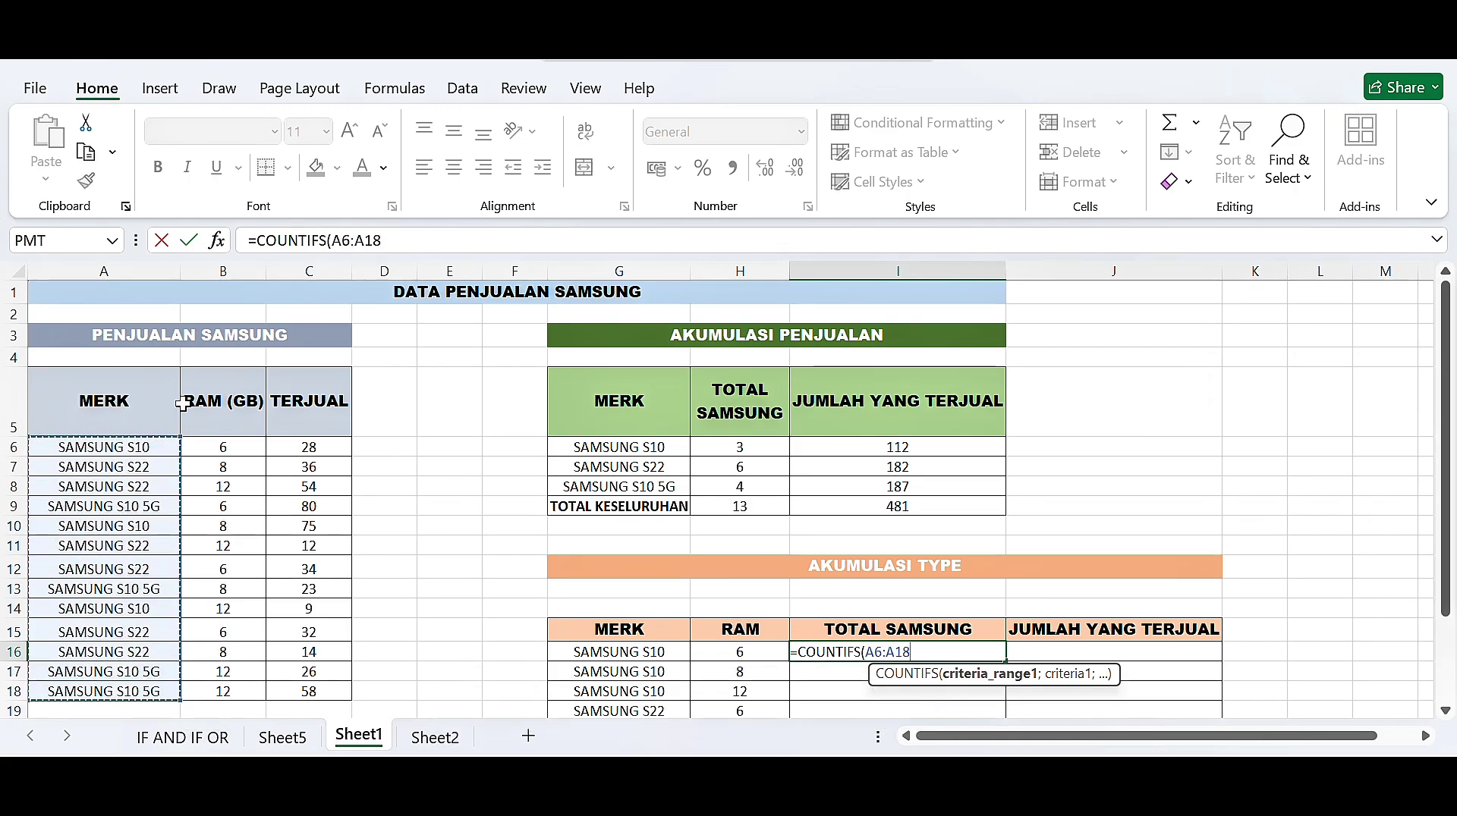
pyautogui.press('F4')
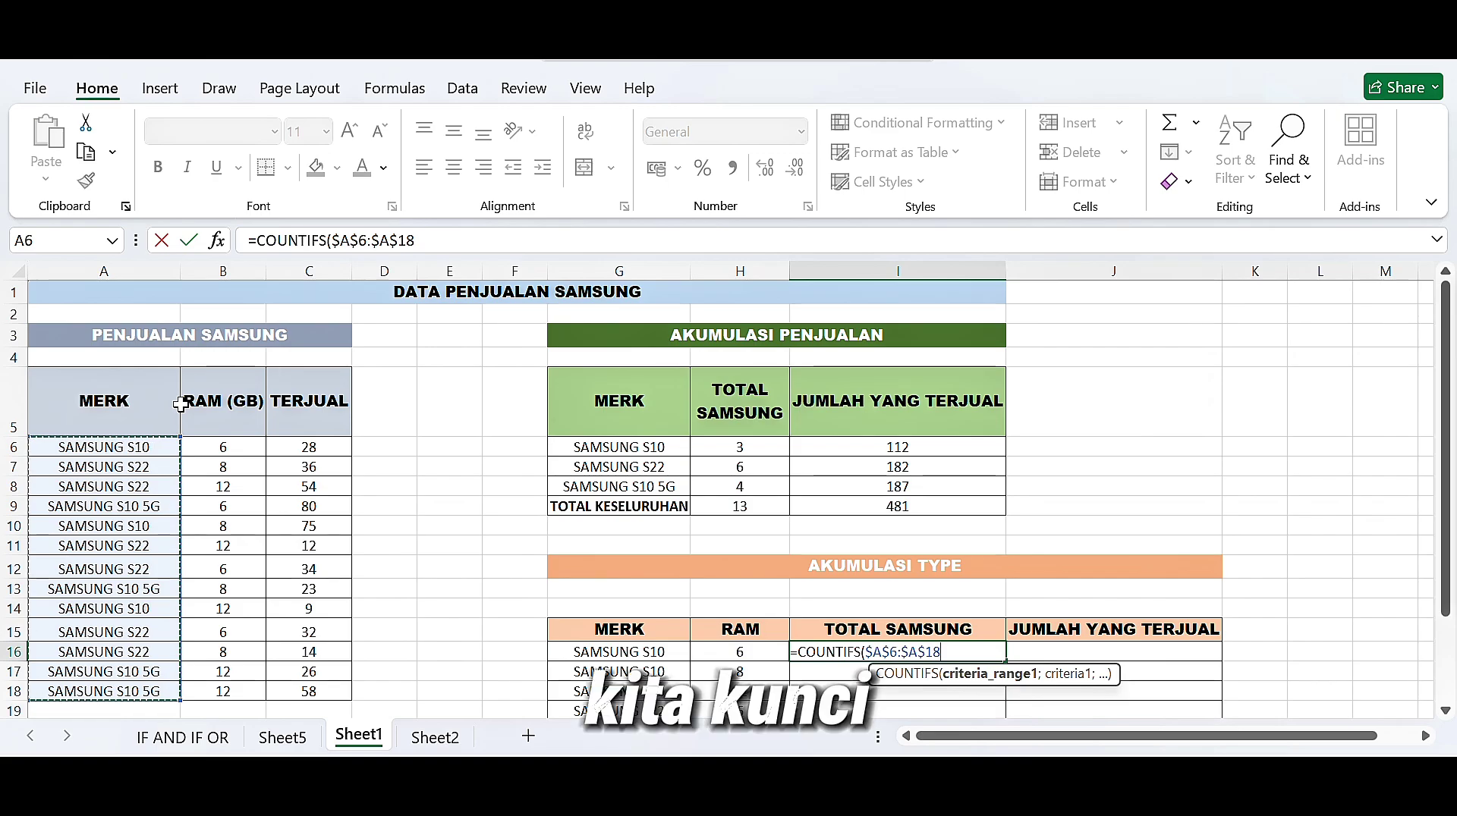
pyautogui.write(';')
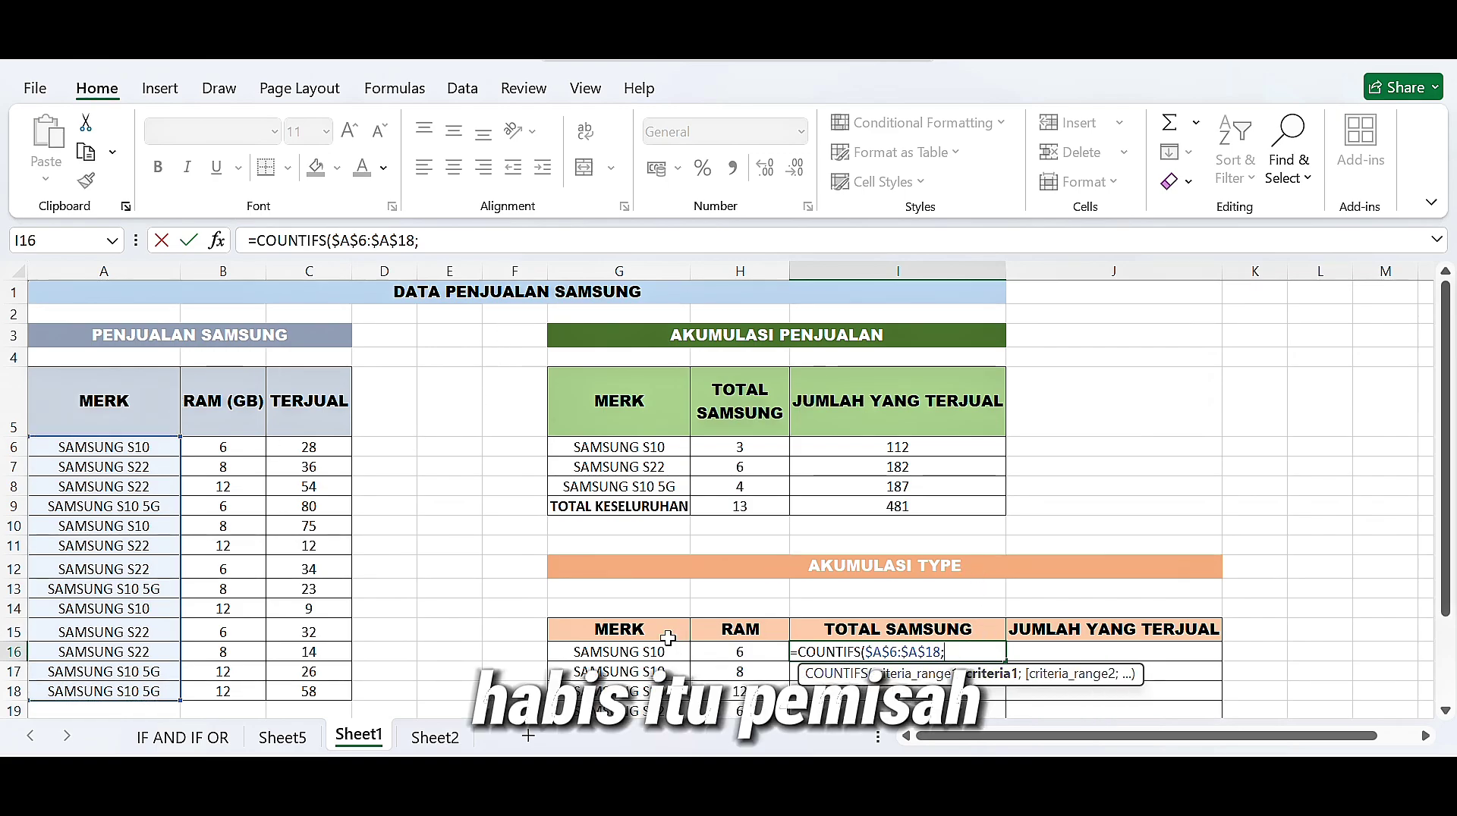
# - Add the brands G16:G24 as first criteria and the absolute RAM range $B$6:$B$18 as second criteria range of the COUNTIFS formula
pyautogui.scroll(-2, 667, 639)
pyautogui.moveTo(642, 476); pyautogui.dragTo(671, 632)
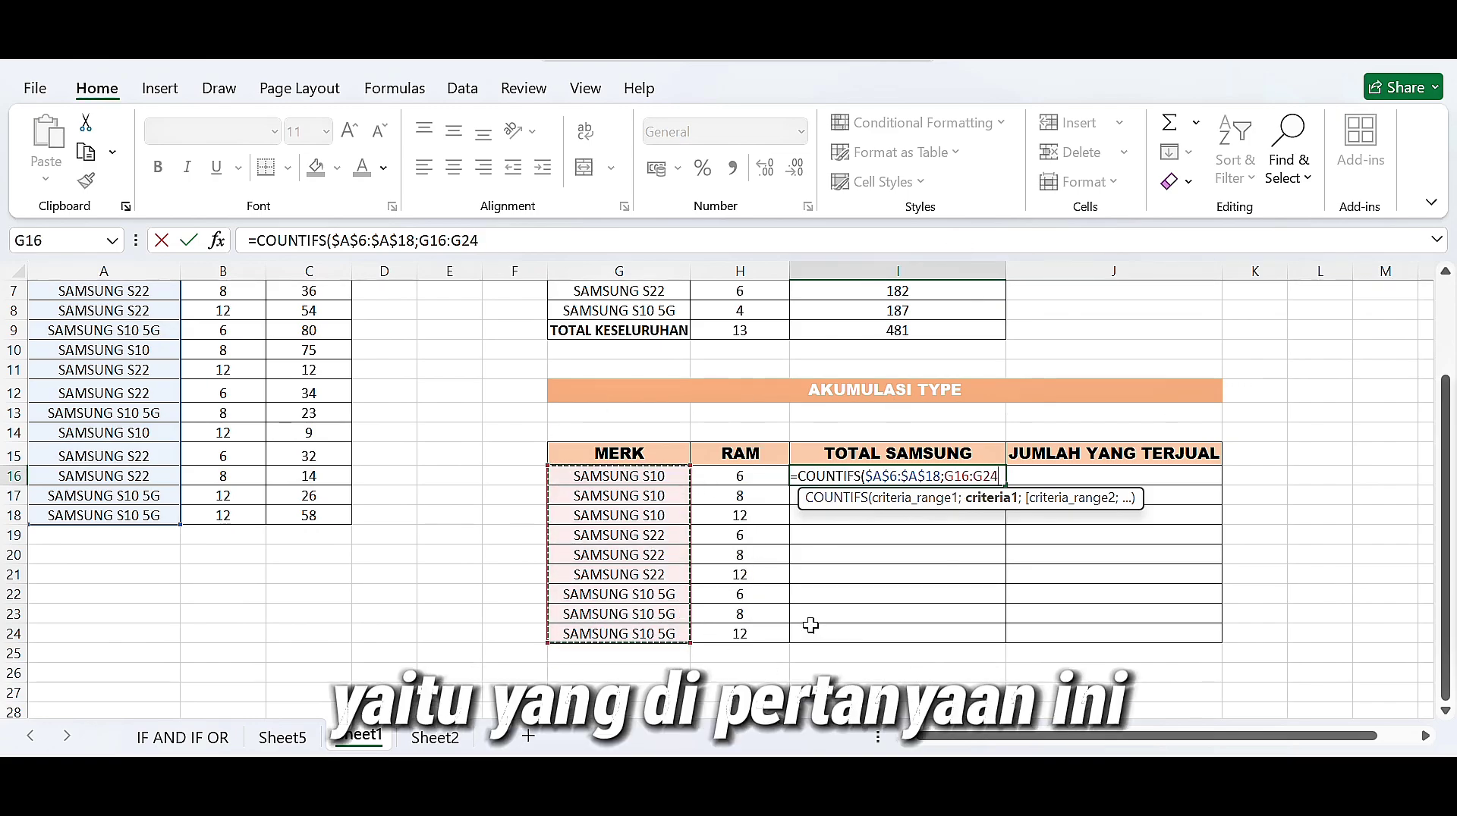
pyautogui.write(';')
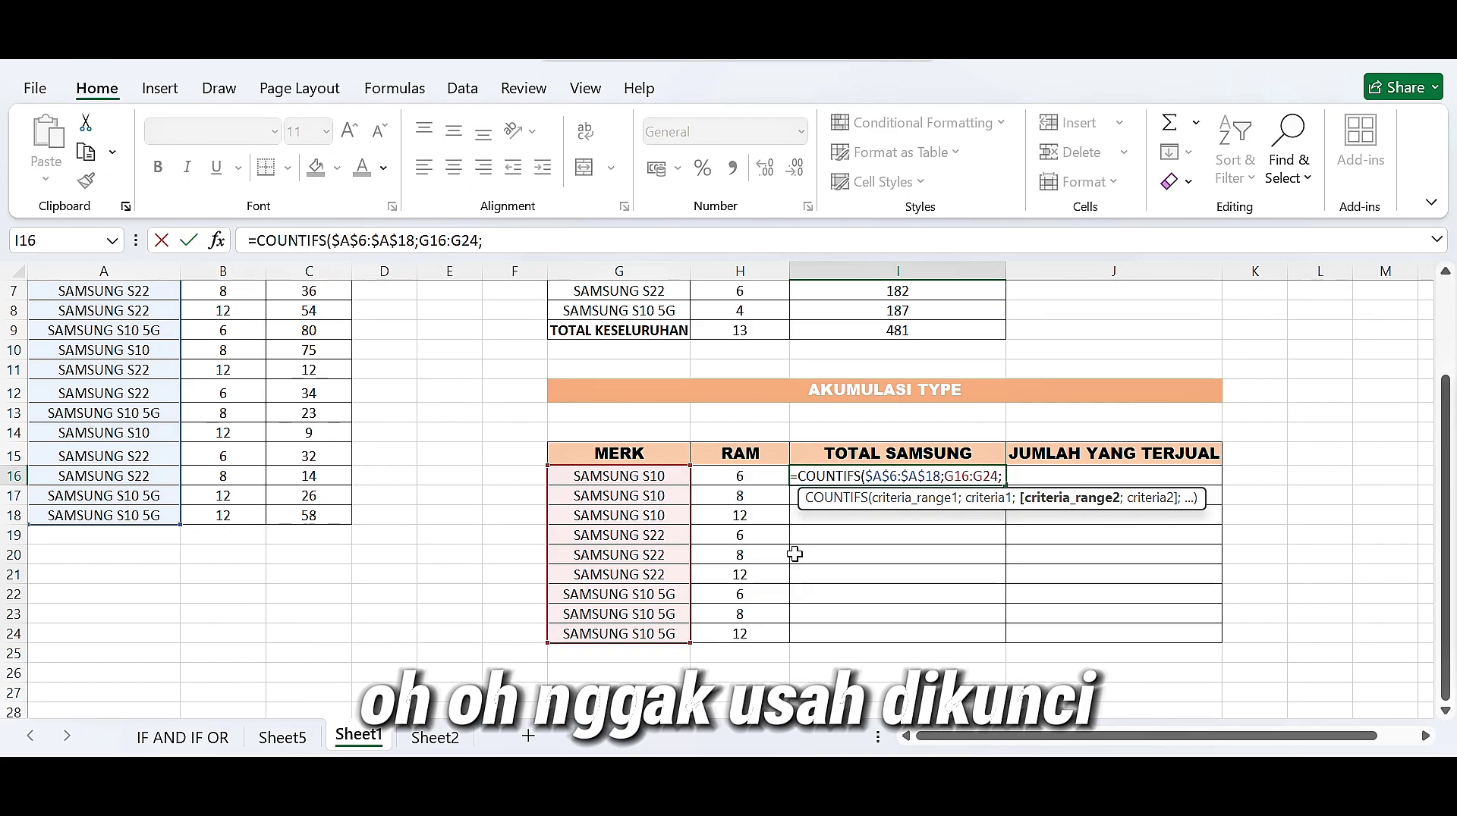
pyautogui.scroll(2, 764, 564)
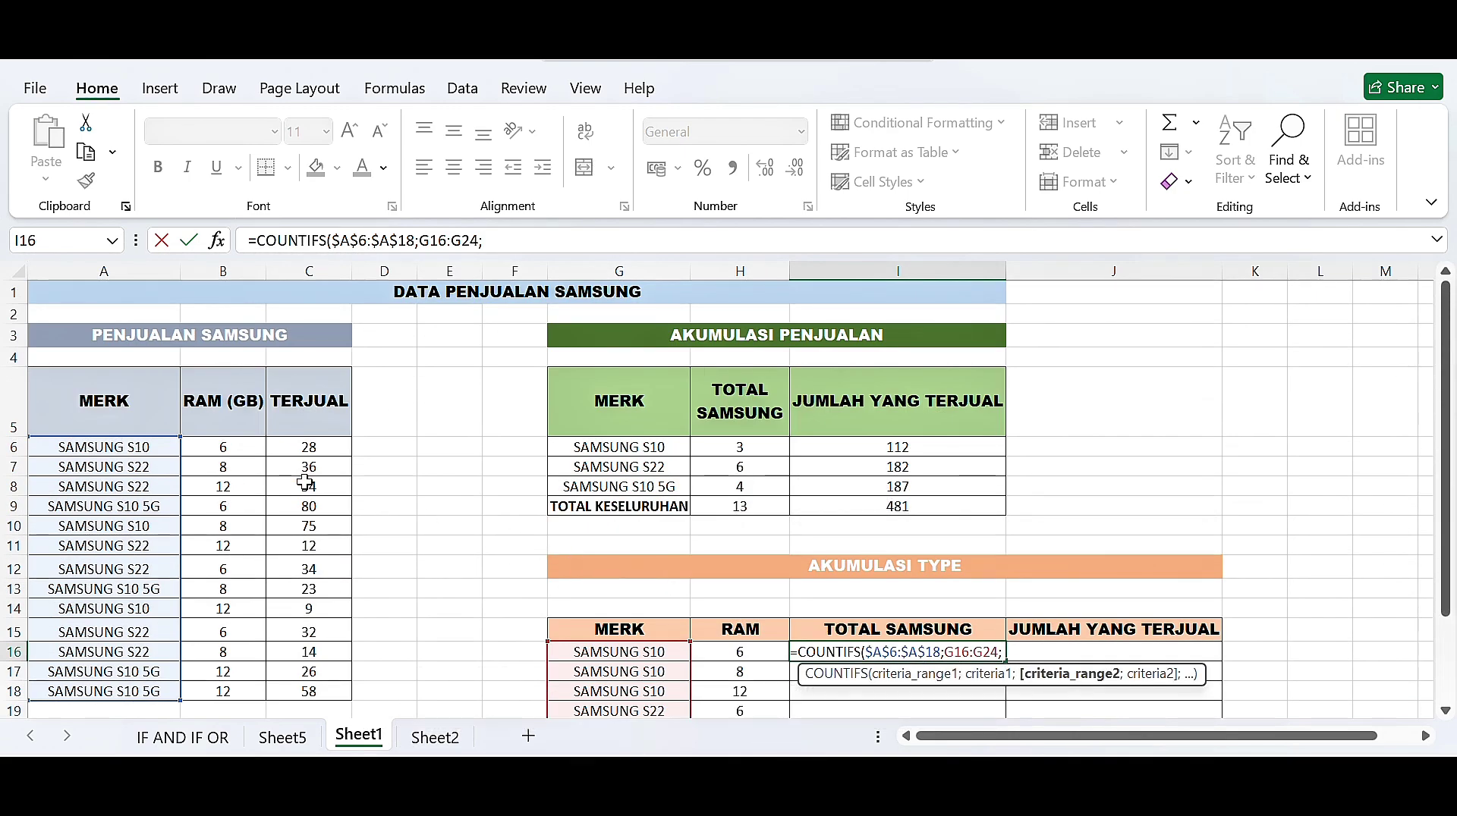
pyautogui.moveTo(222, 450); pyautogui.dragTo(224, 691)
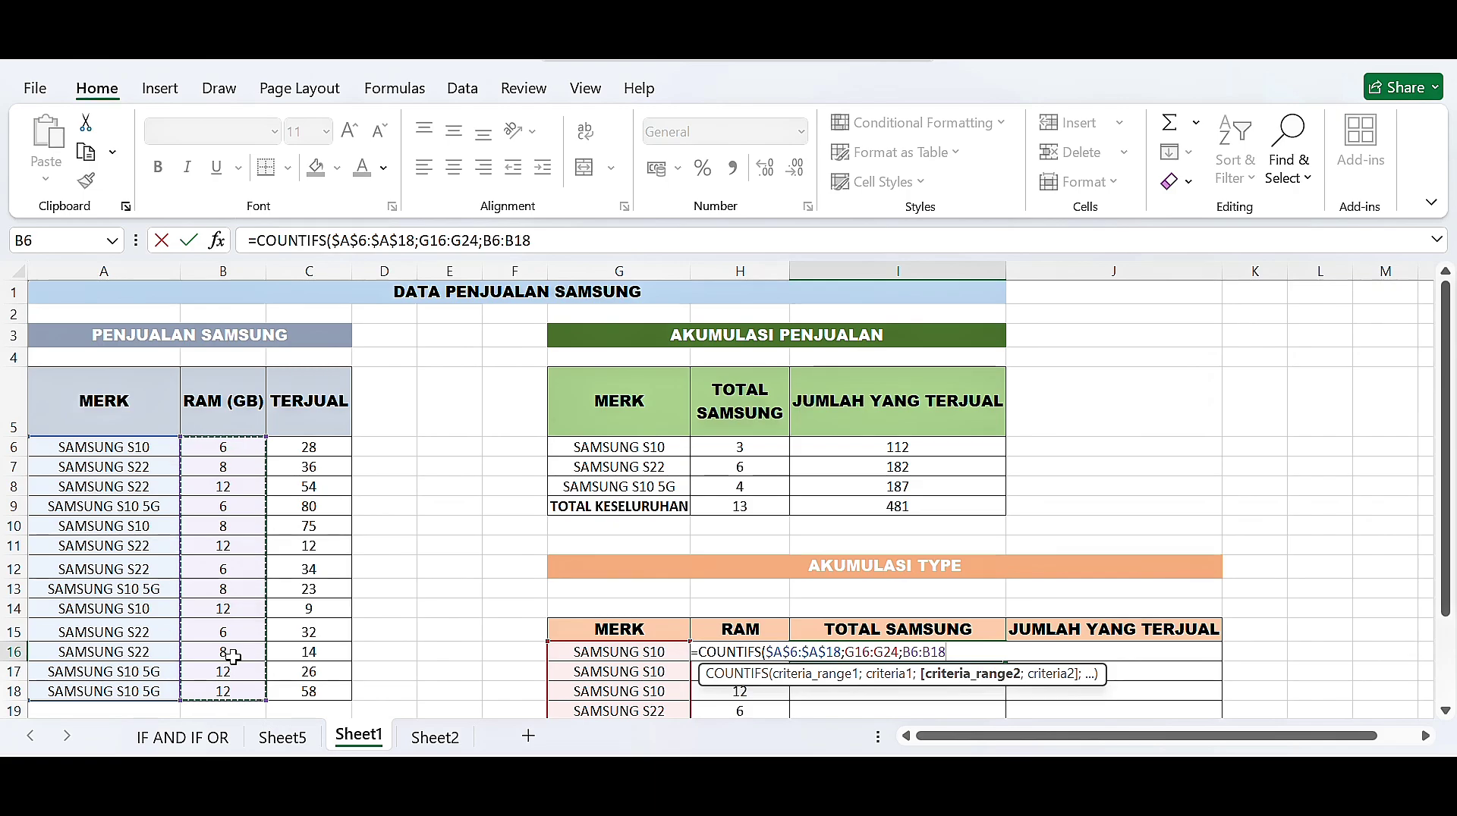
pyautogui.press('F4')
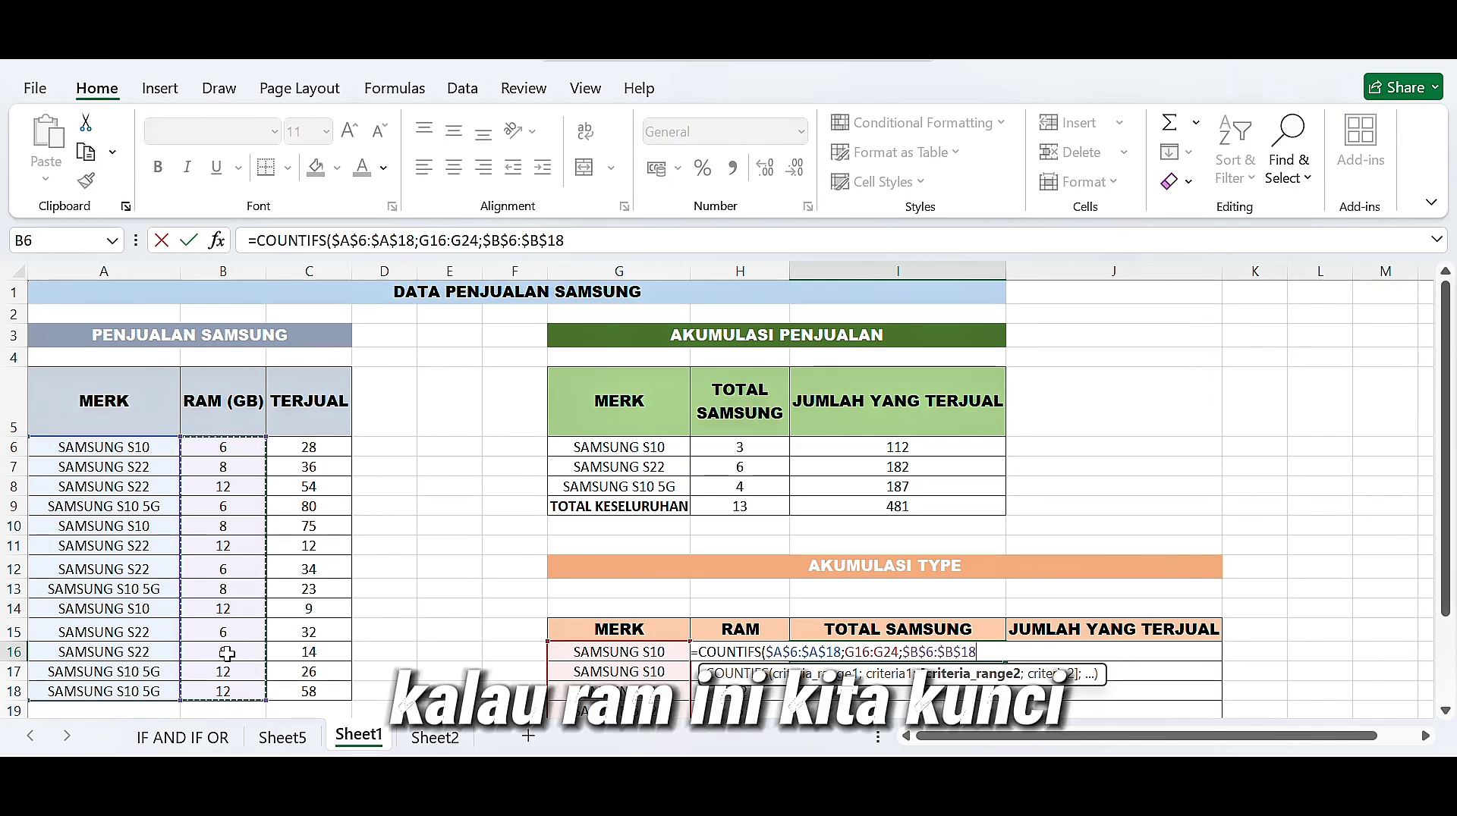
pyautogui.write(';')
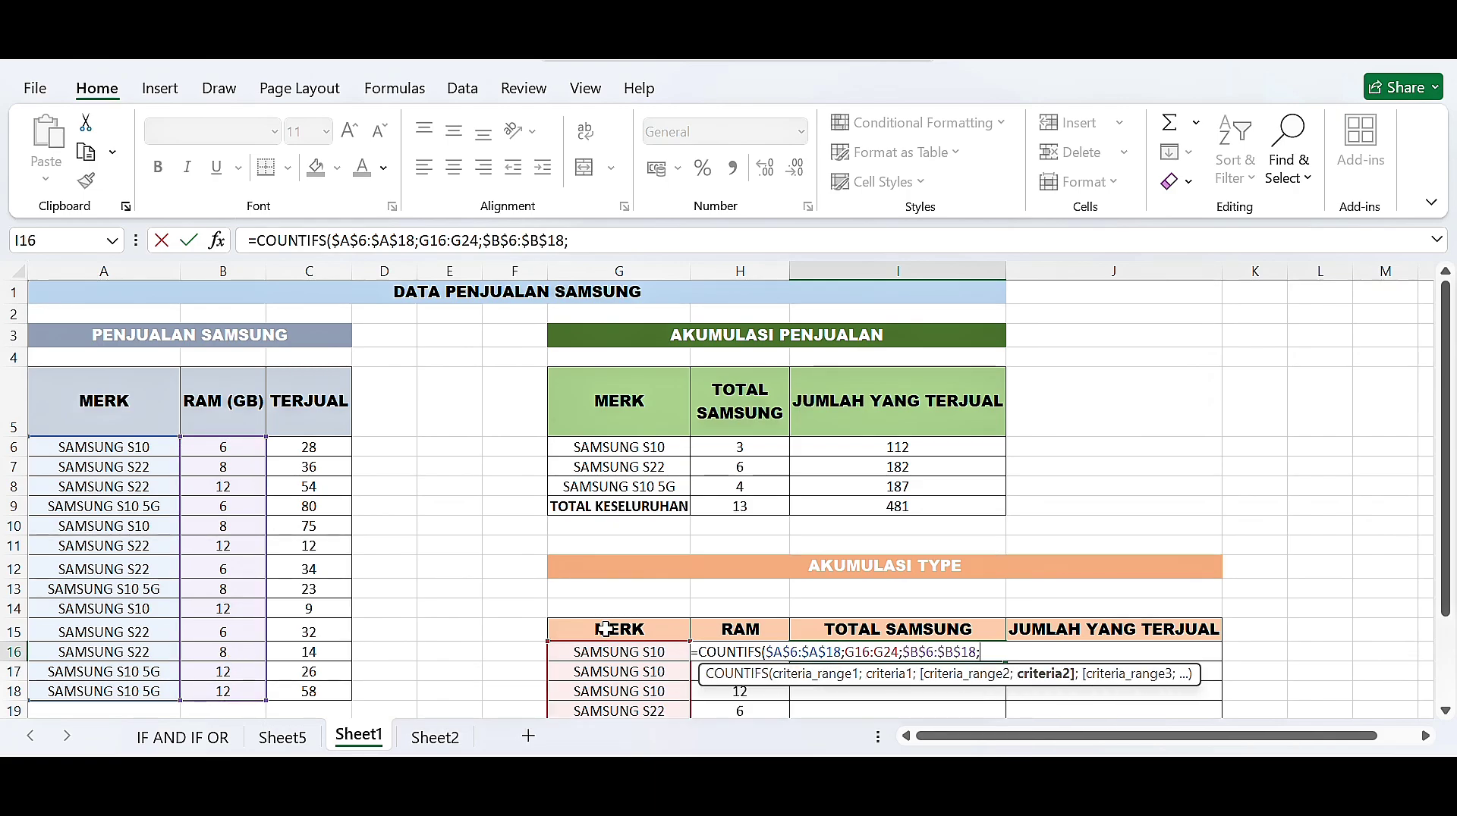
# - Complete the COUNTIFS formula with the RAM sizes H16:H24 as second criteria, filling the TOTAL SAMSUNG cells of the AKUMULASI TYPE table
pyautogui.scroll(-2, 604, 629)
pyautogui.click(749, 453)
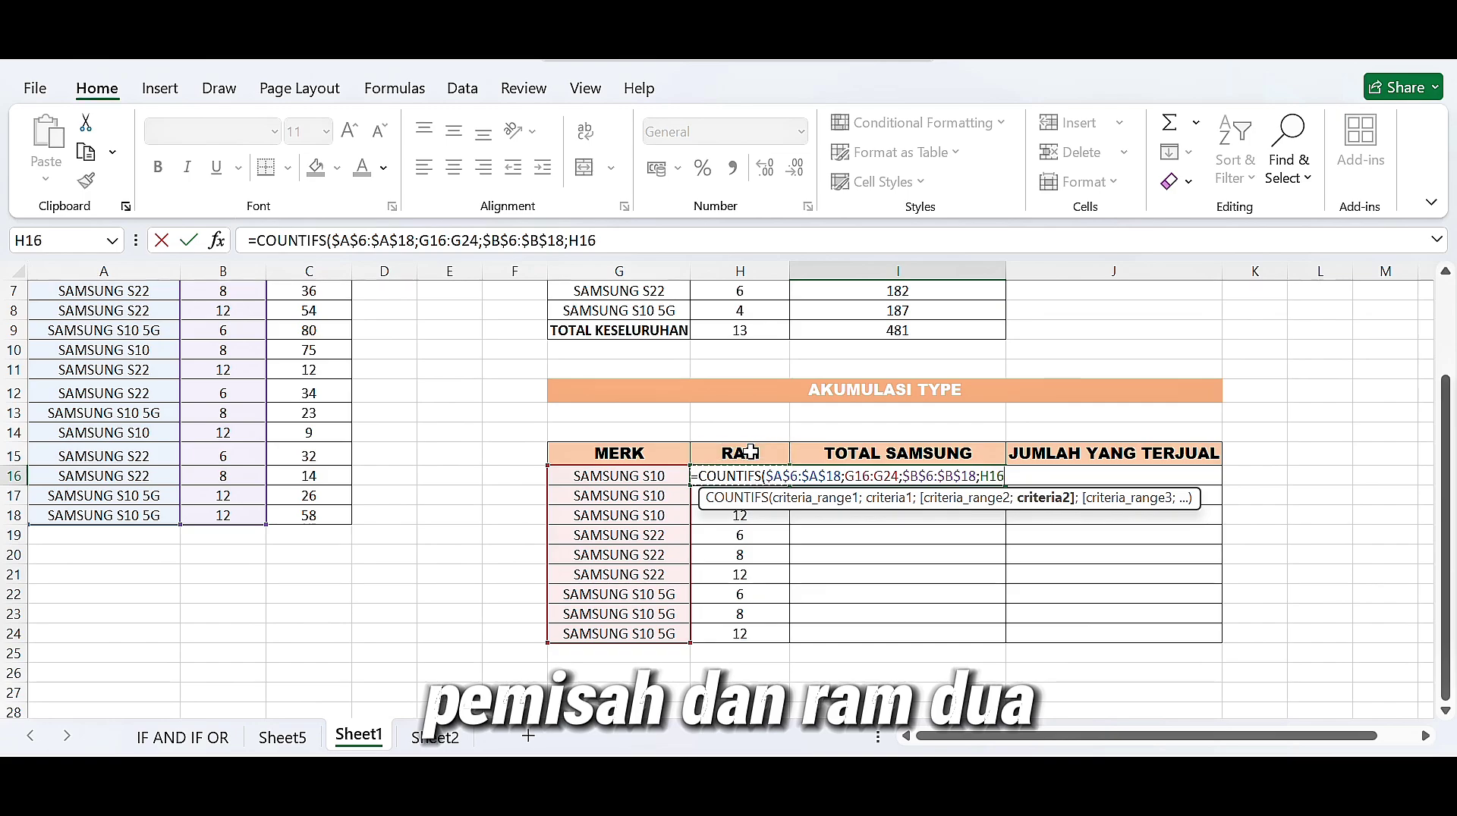
pyautogui.press('Down')
pyautogui.hotkey('shift', 'Down')
pyautogui.hotkey('shift', 'Down')
pyautogui.hotkey('shift', 'Down')
pyautogui.hotkey('shift', 'Down')
pyautogui.hotkey('shift', 'Down')
pyautogui.hotkey('shift', 'Down')
pyautogui.hotkey('shift', 'Down')
pyautogui.hotkey('shift', 'Down')
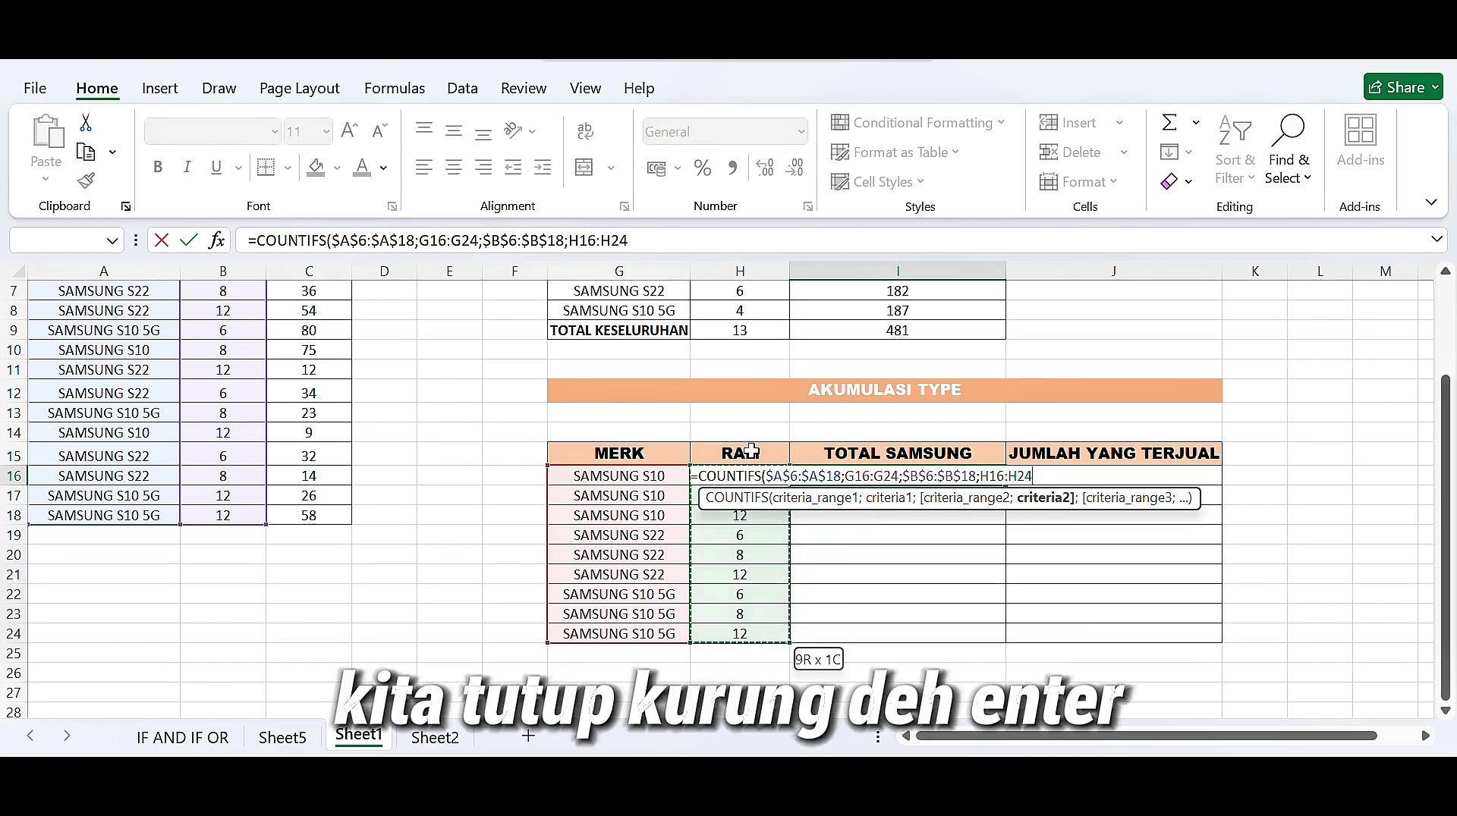
pyautogui.write(')')
pyautogui.press('Return')
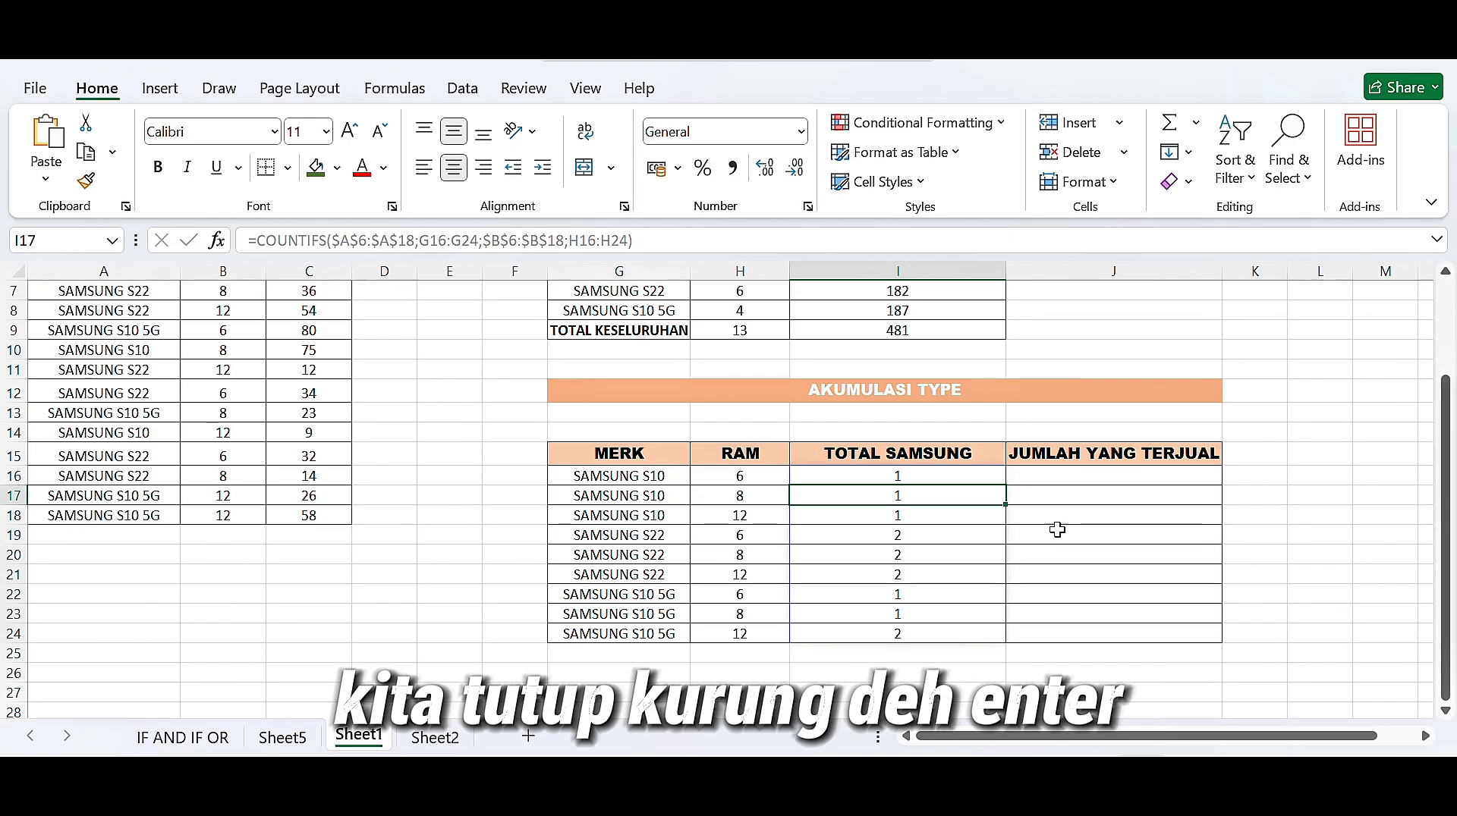
# - Begin a SUMIFS formula in J16 with the absolute TERJUAL range $C$6:$C$18 as the sum range
pyautogui.click(1115, 476)
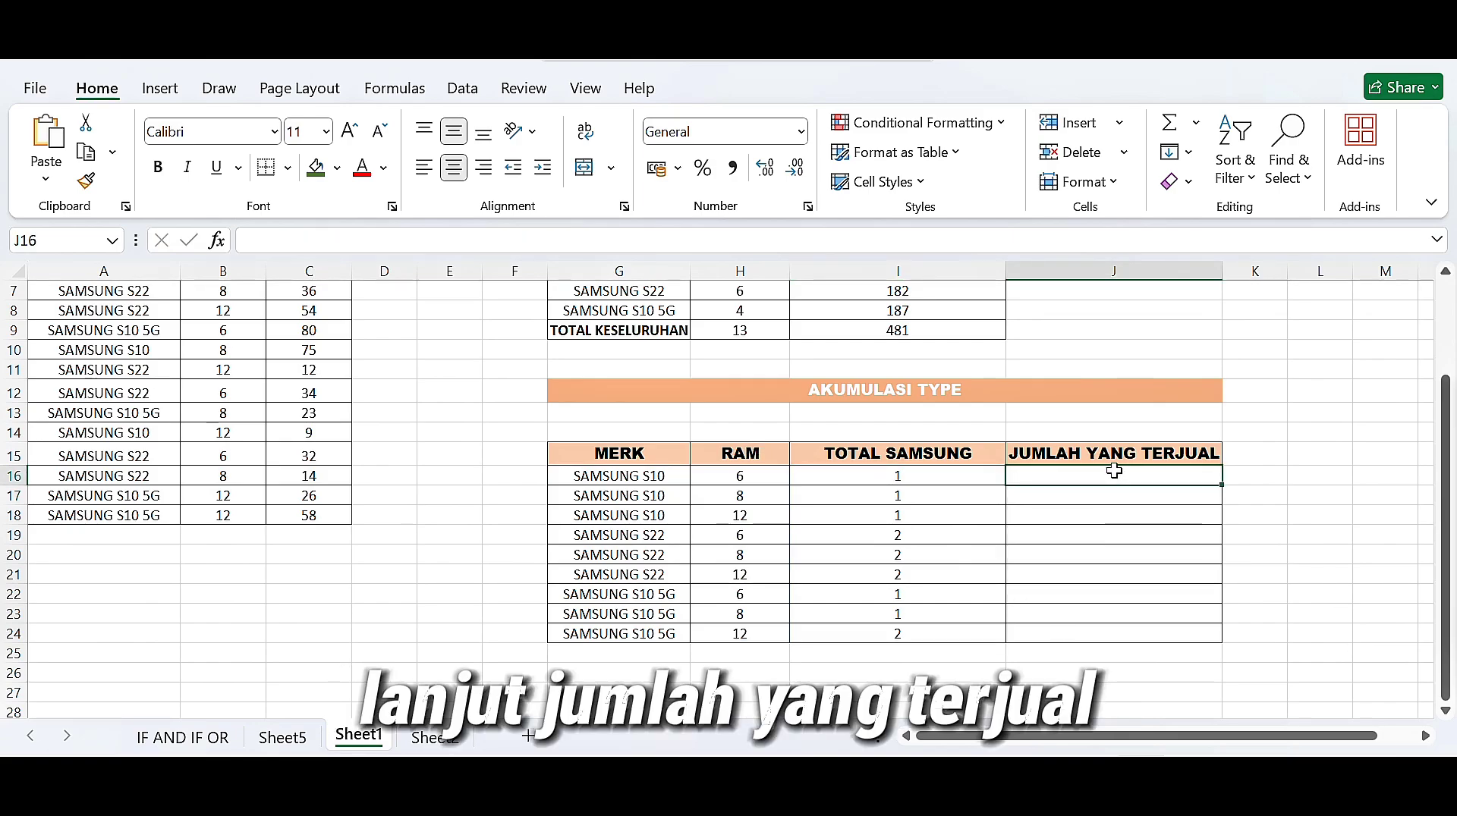
pyautogui.write('=')
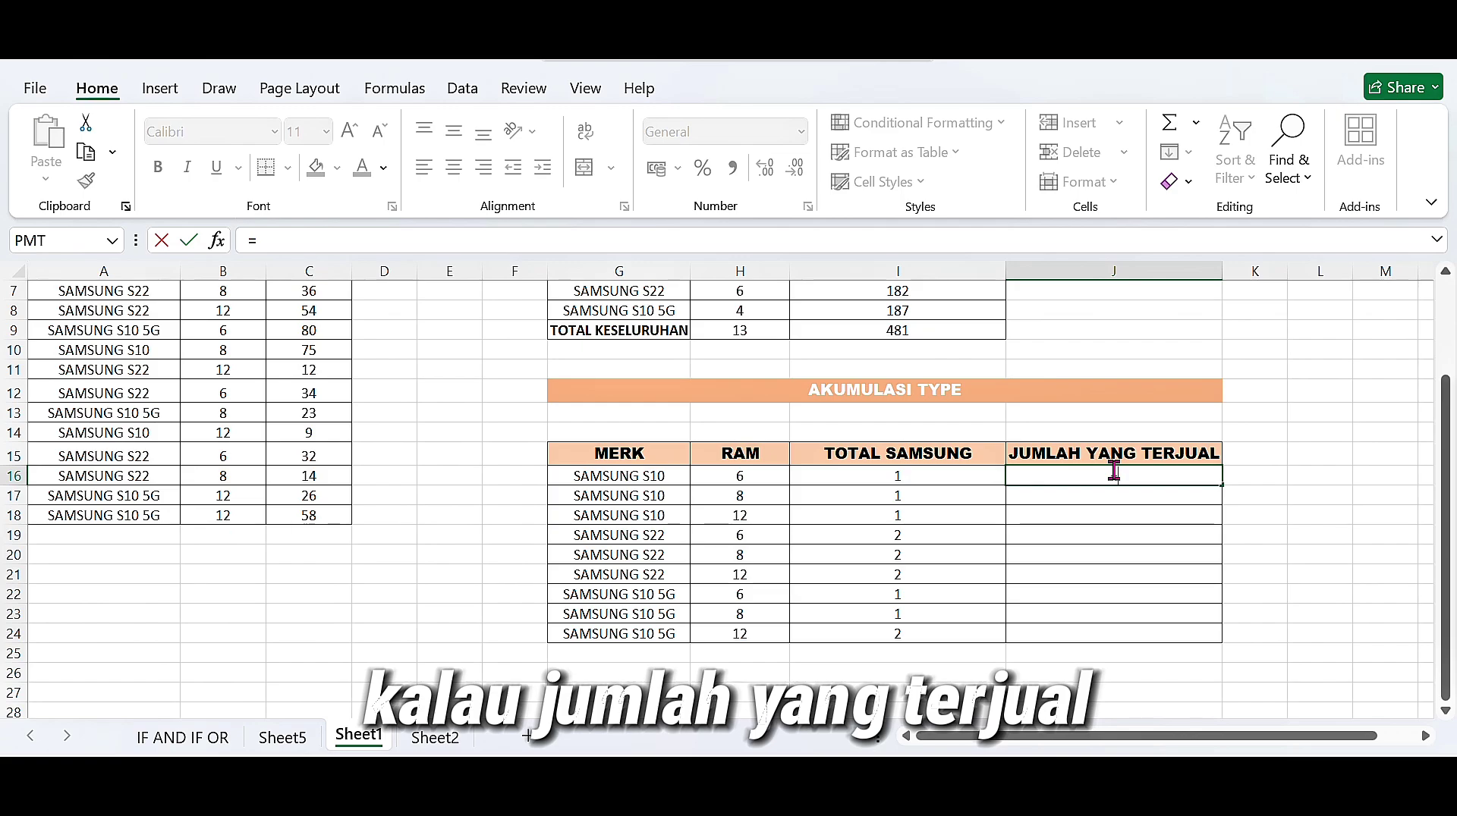
pyautogui.write('SU')
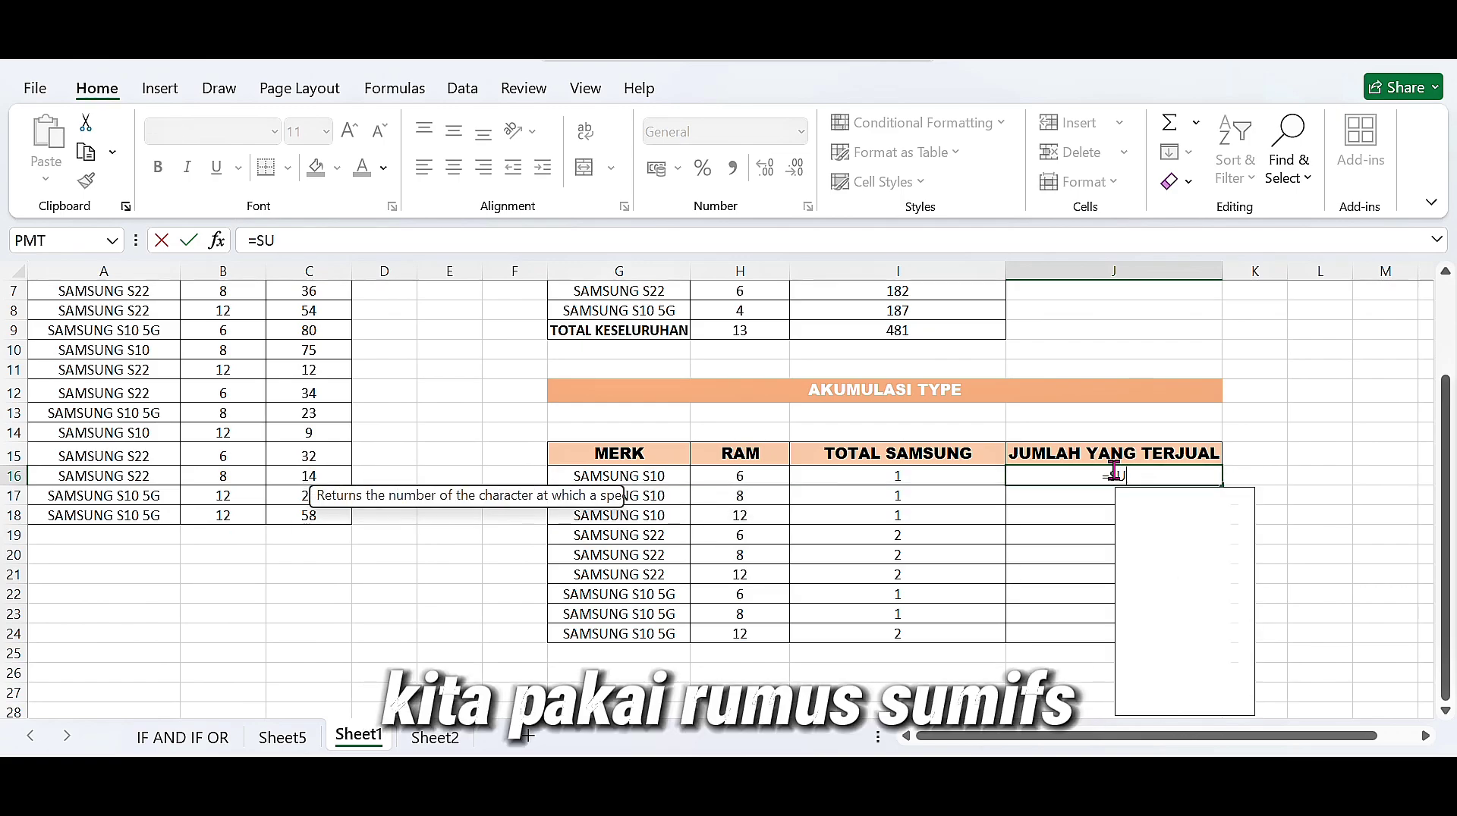
pyautogui.write('MIFS')
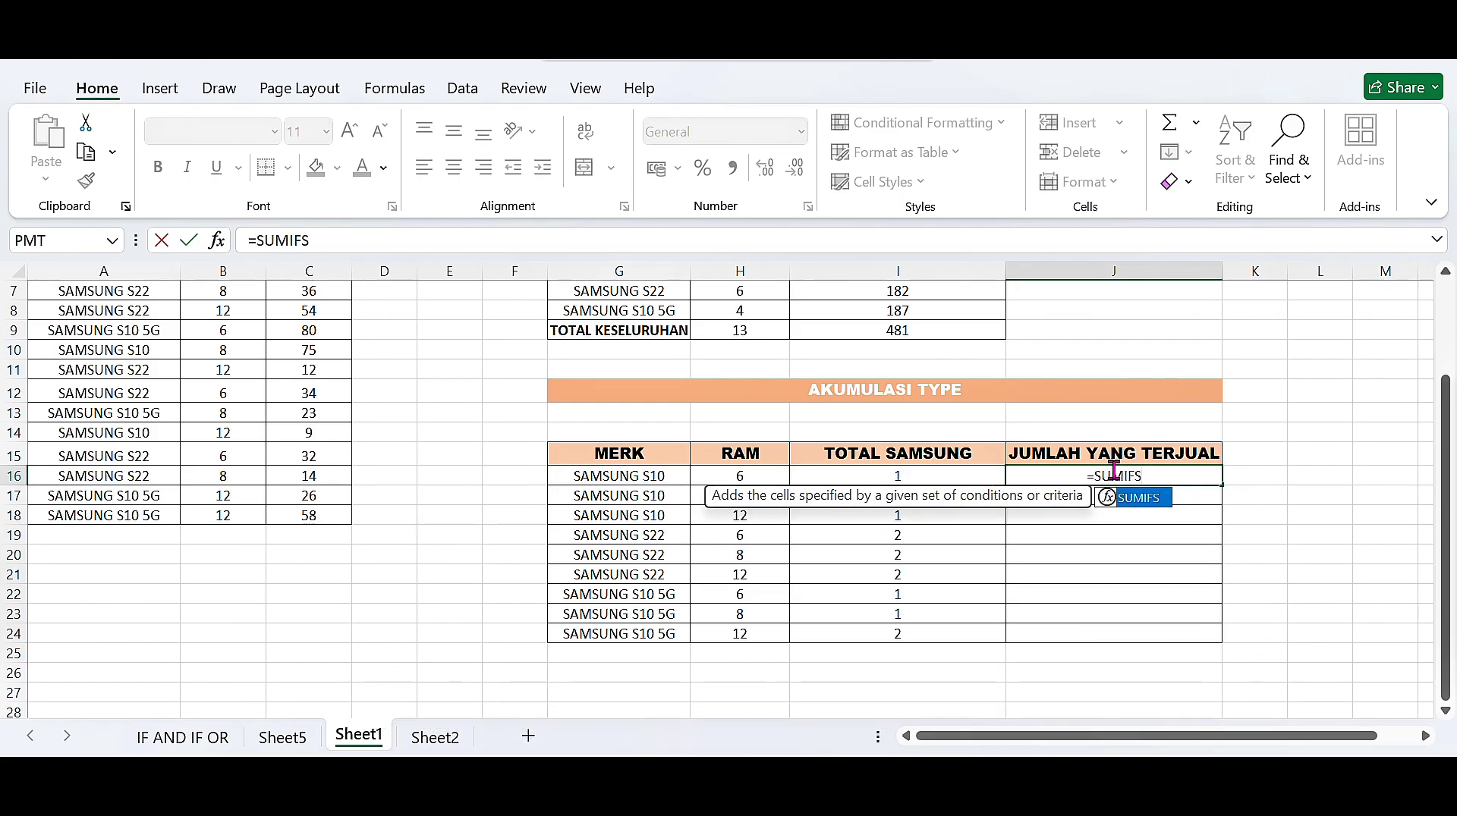
pyautogui.write('(')
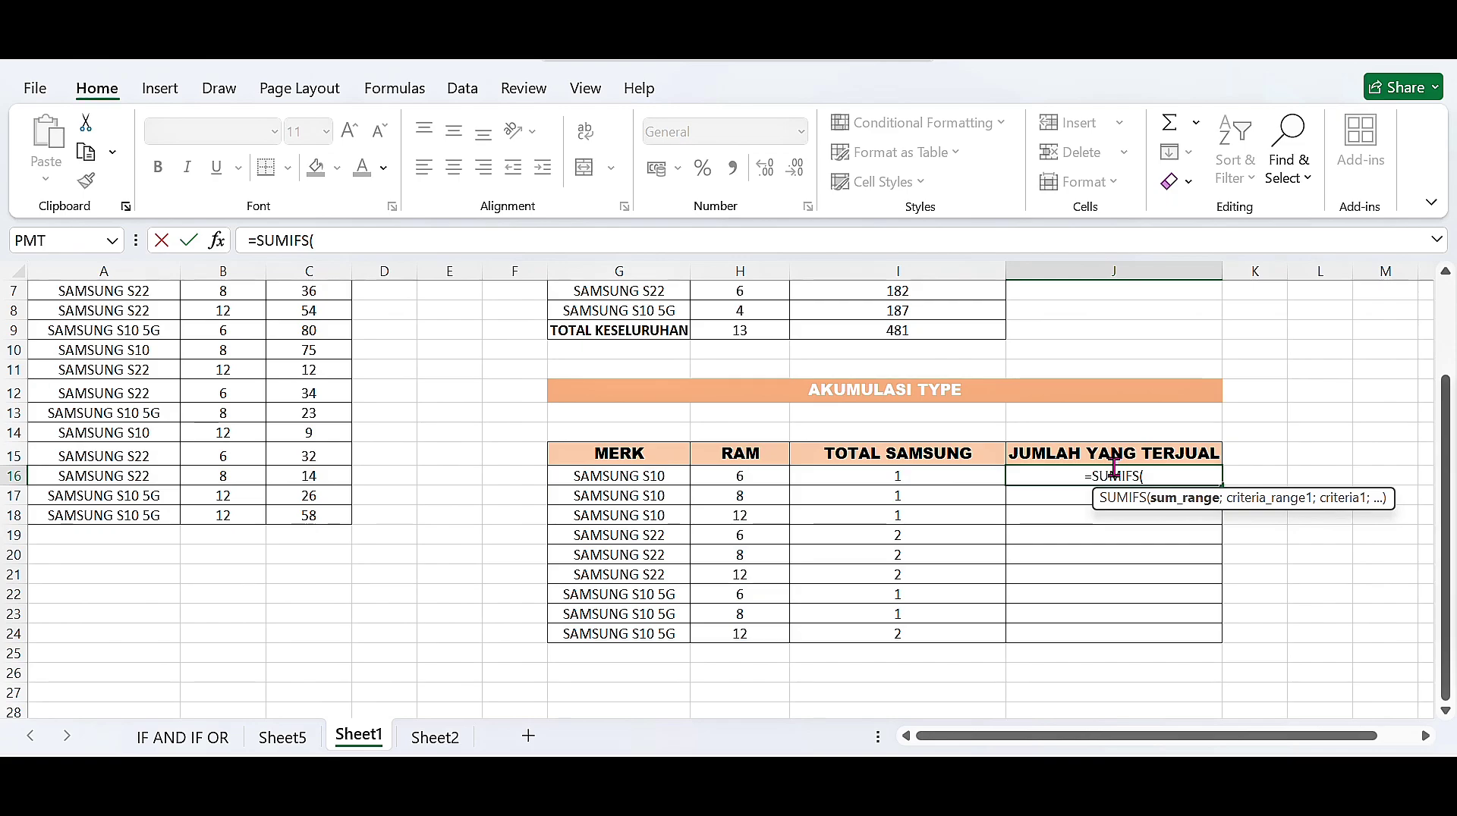
pyautogui.scroll(2, 260, 450)
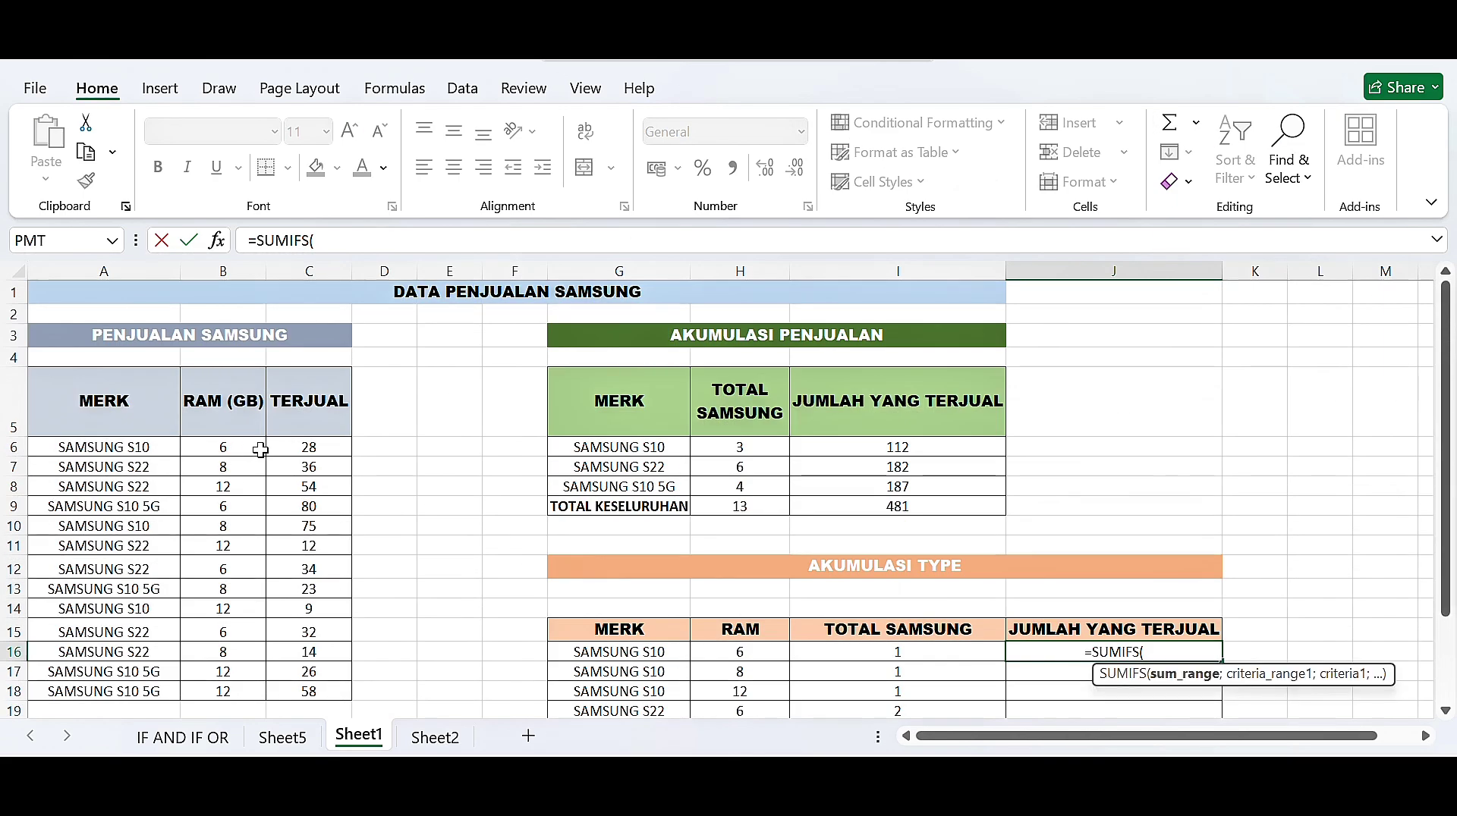
pyautogui.moveTo(323, 449); pyautogui.dragTo(281, 692)
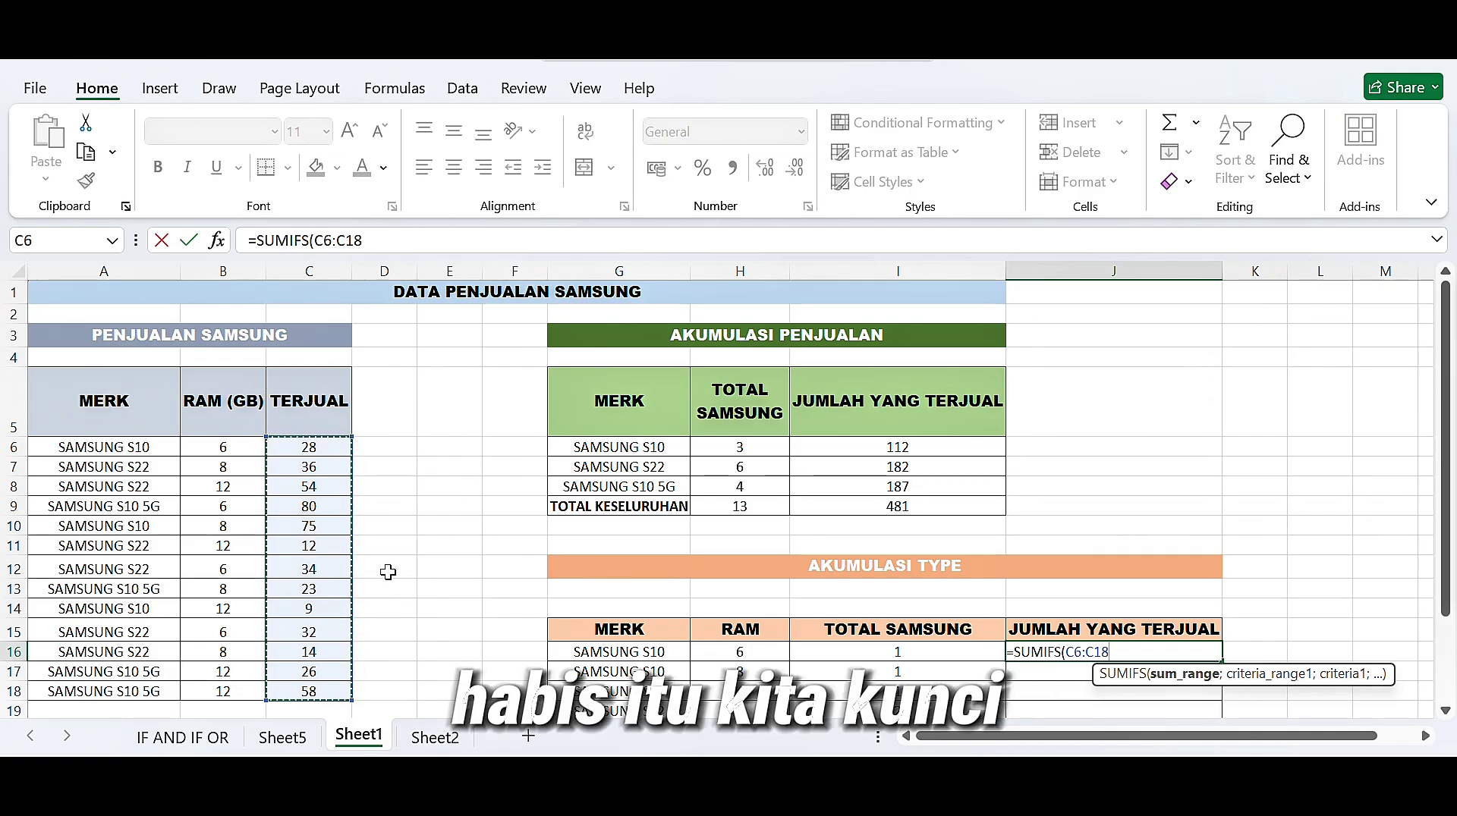
pyautogui.press('F4')
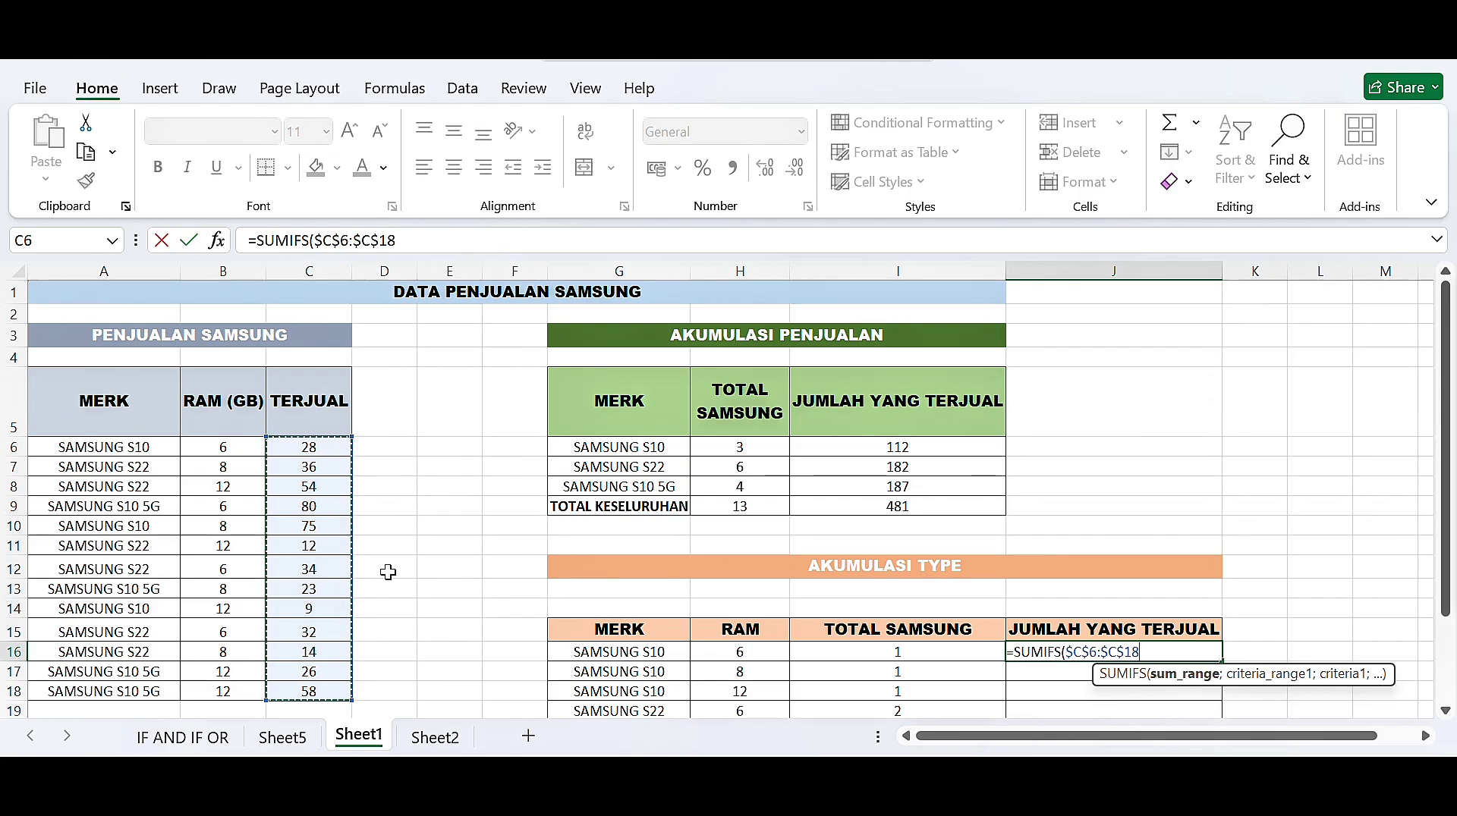
pyautogui.write(';')
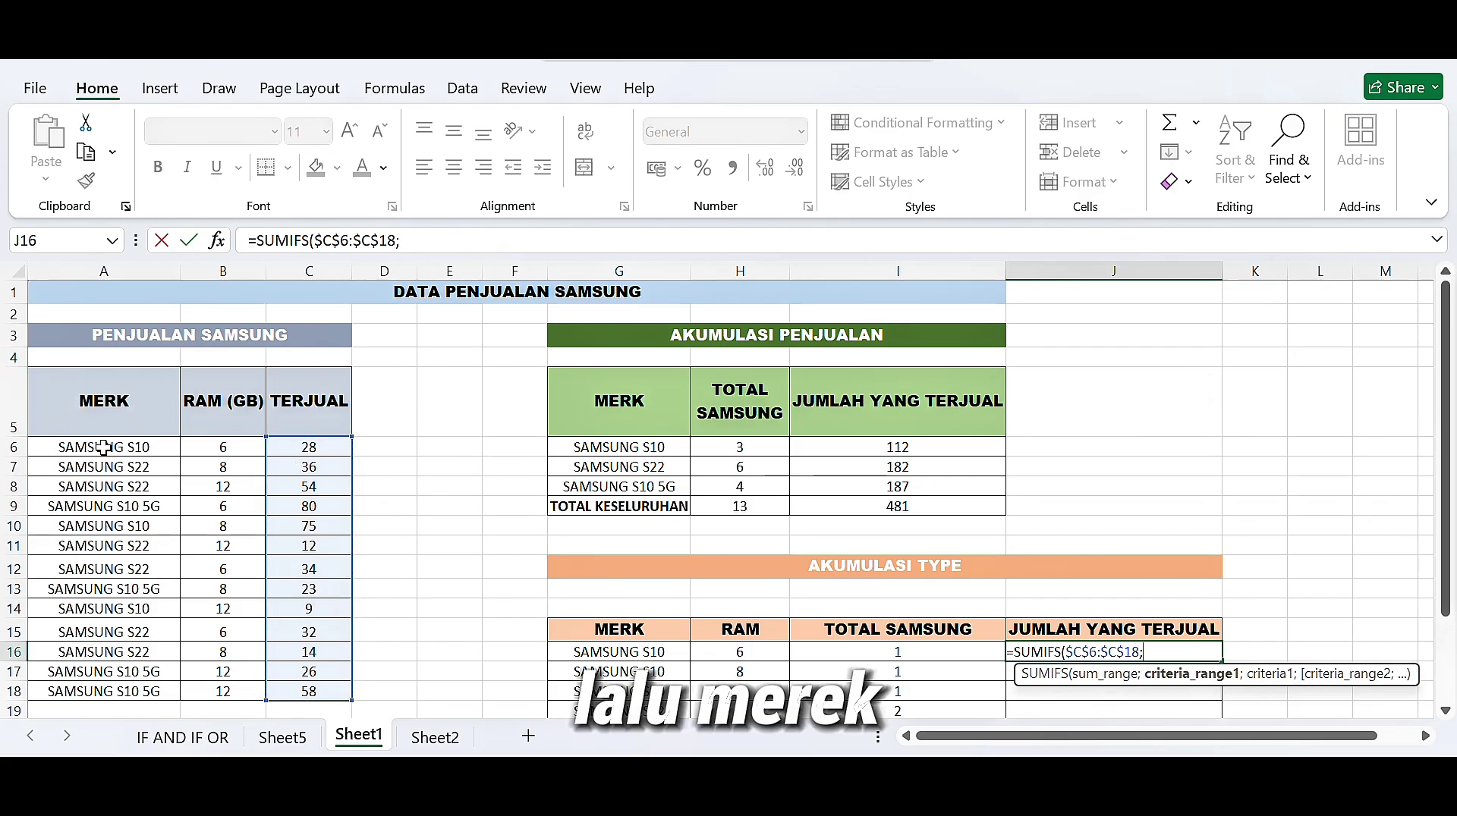
# - Add the absolute MERK range $A$6:$A$18 with the brands G16:G24 as the first criteria pair of the SUMIFS formula
pyautogui.moveTo(103, 447); pyautogui.dragTo(150, 691)
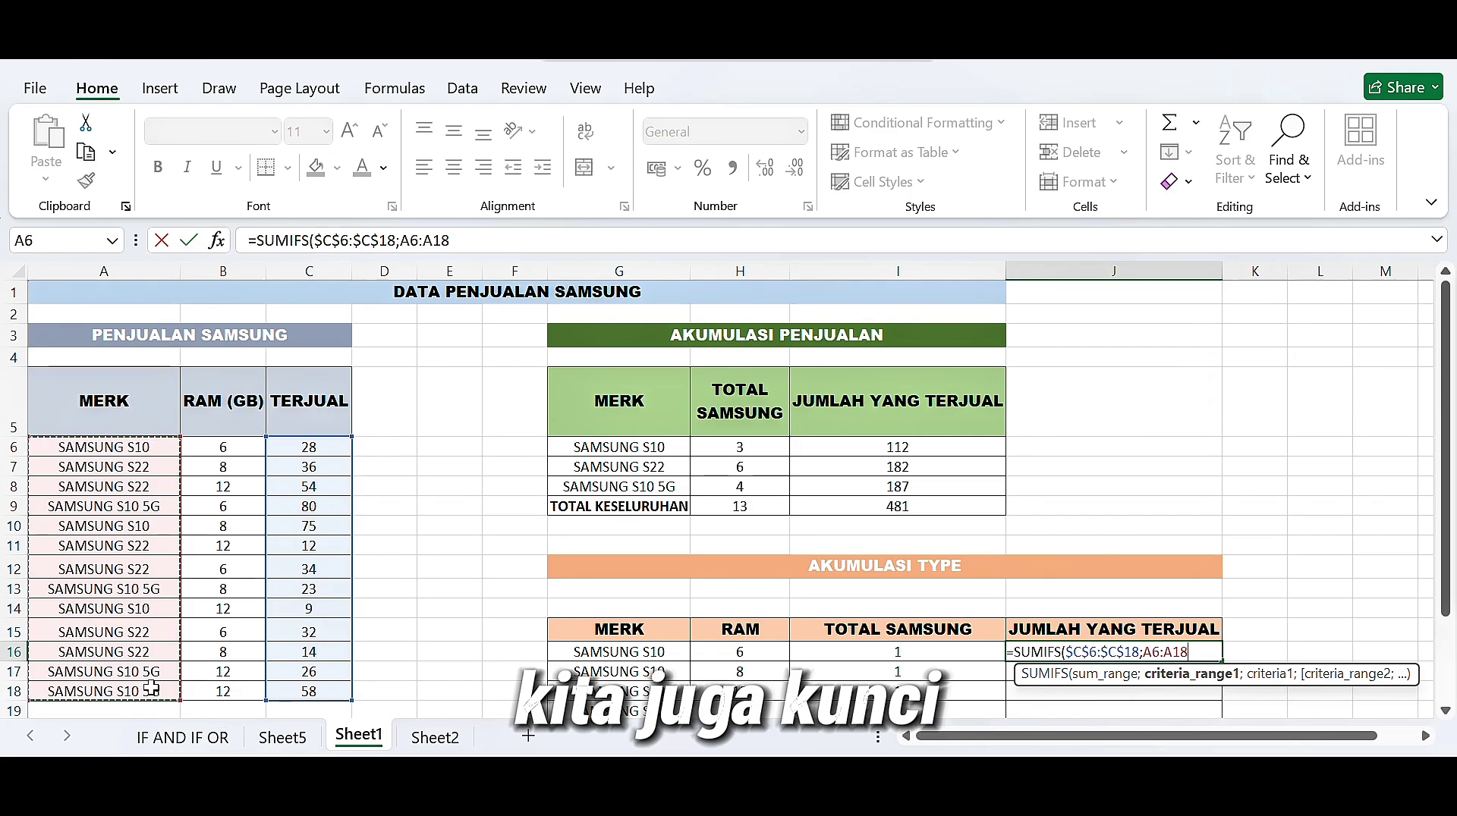
pyautogui.press('F4')
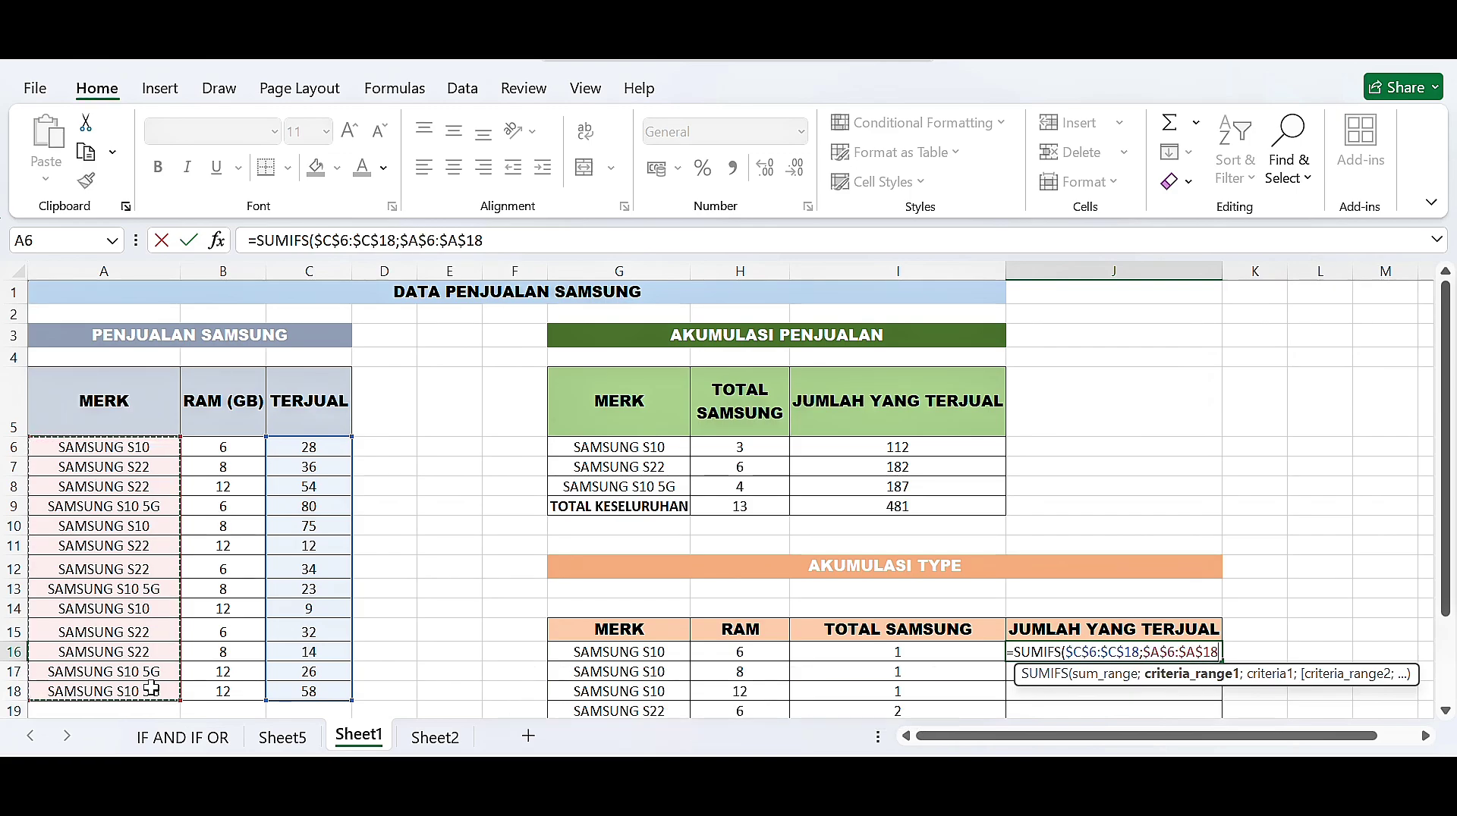
pyautogui.write(';')
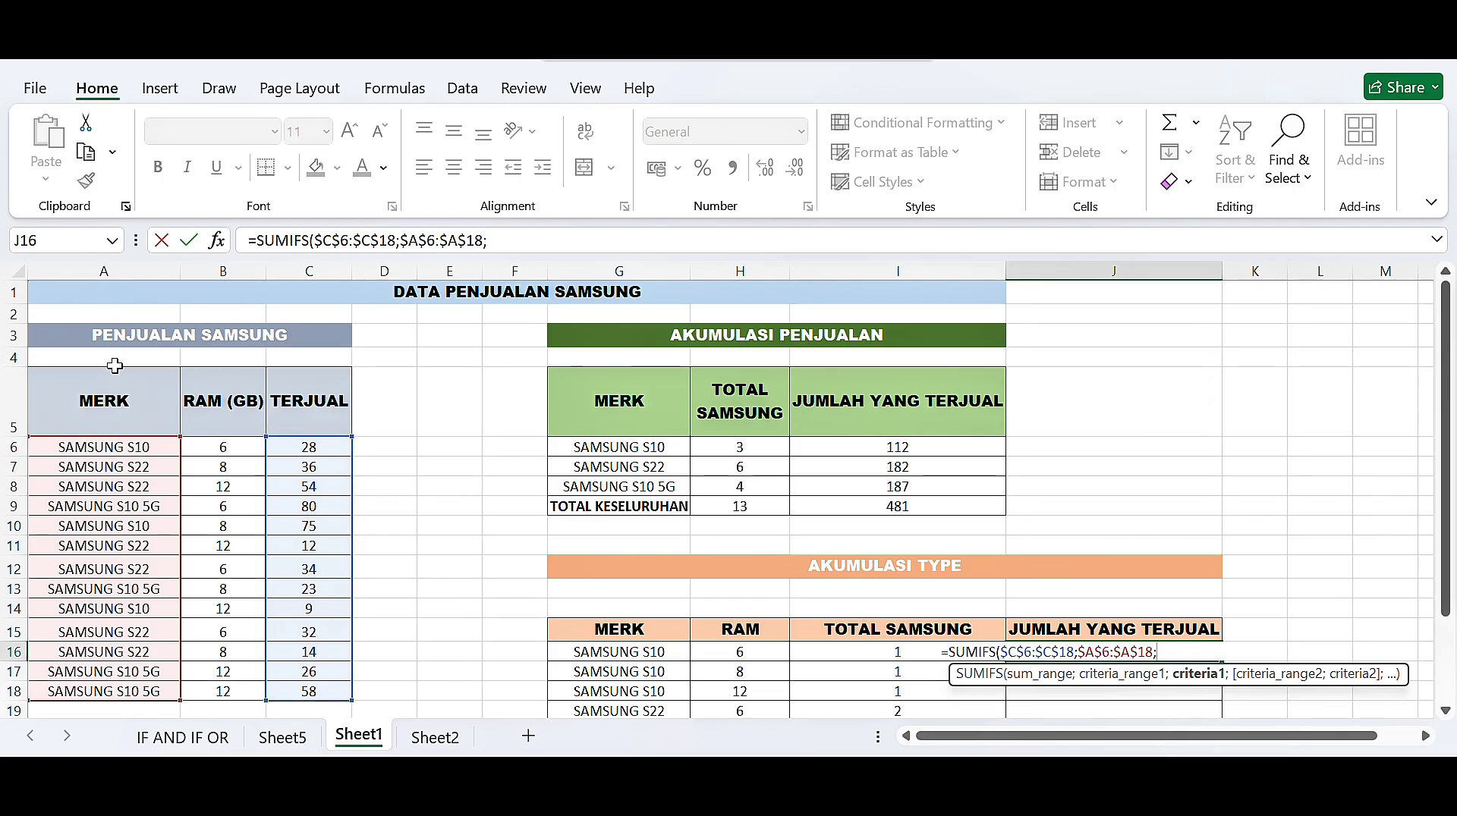
pyautogui.scroll(-1, 465, 520)
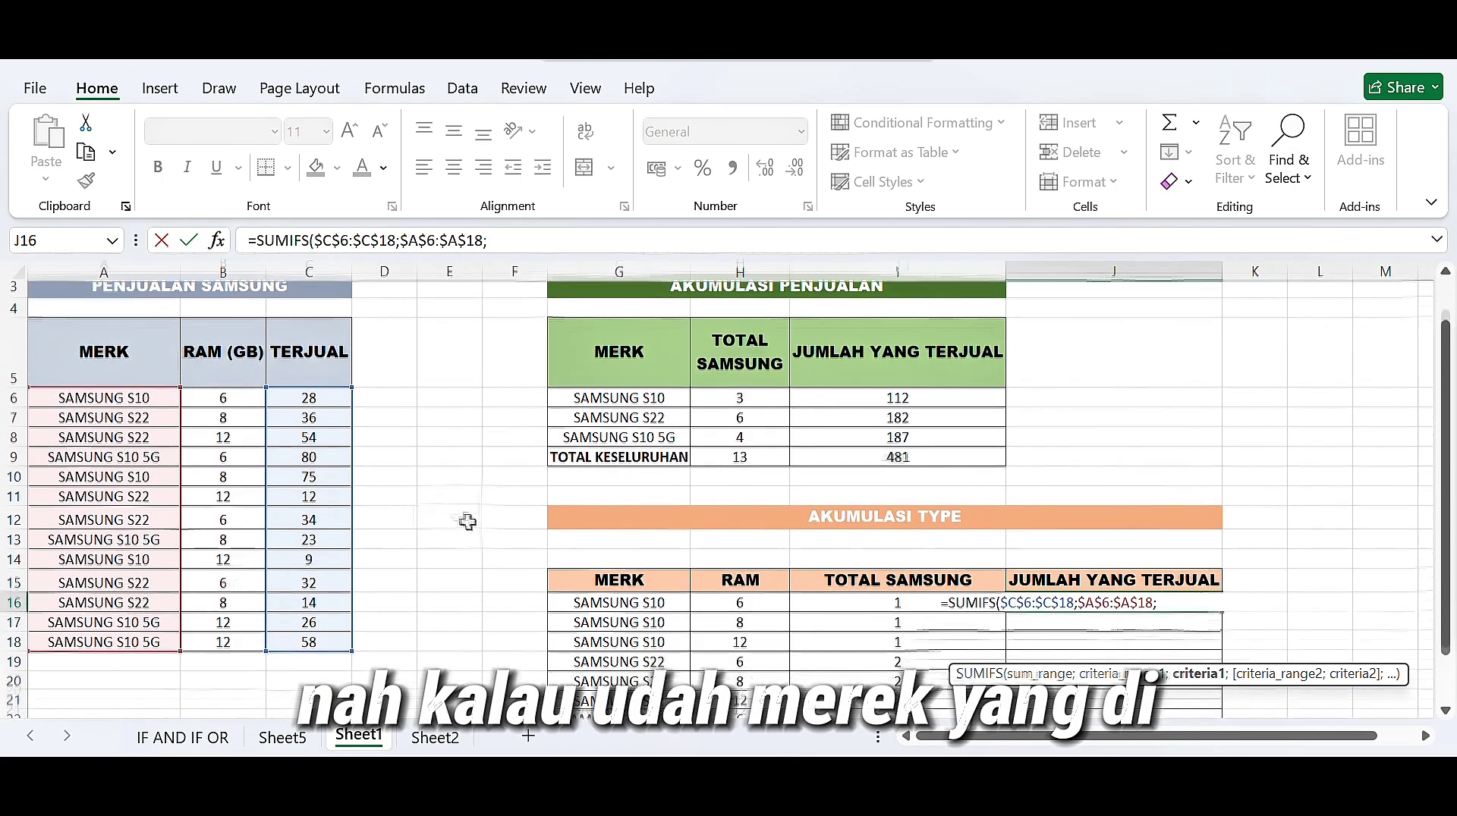
pyautogui.scroll(-1, 594, 464)
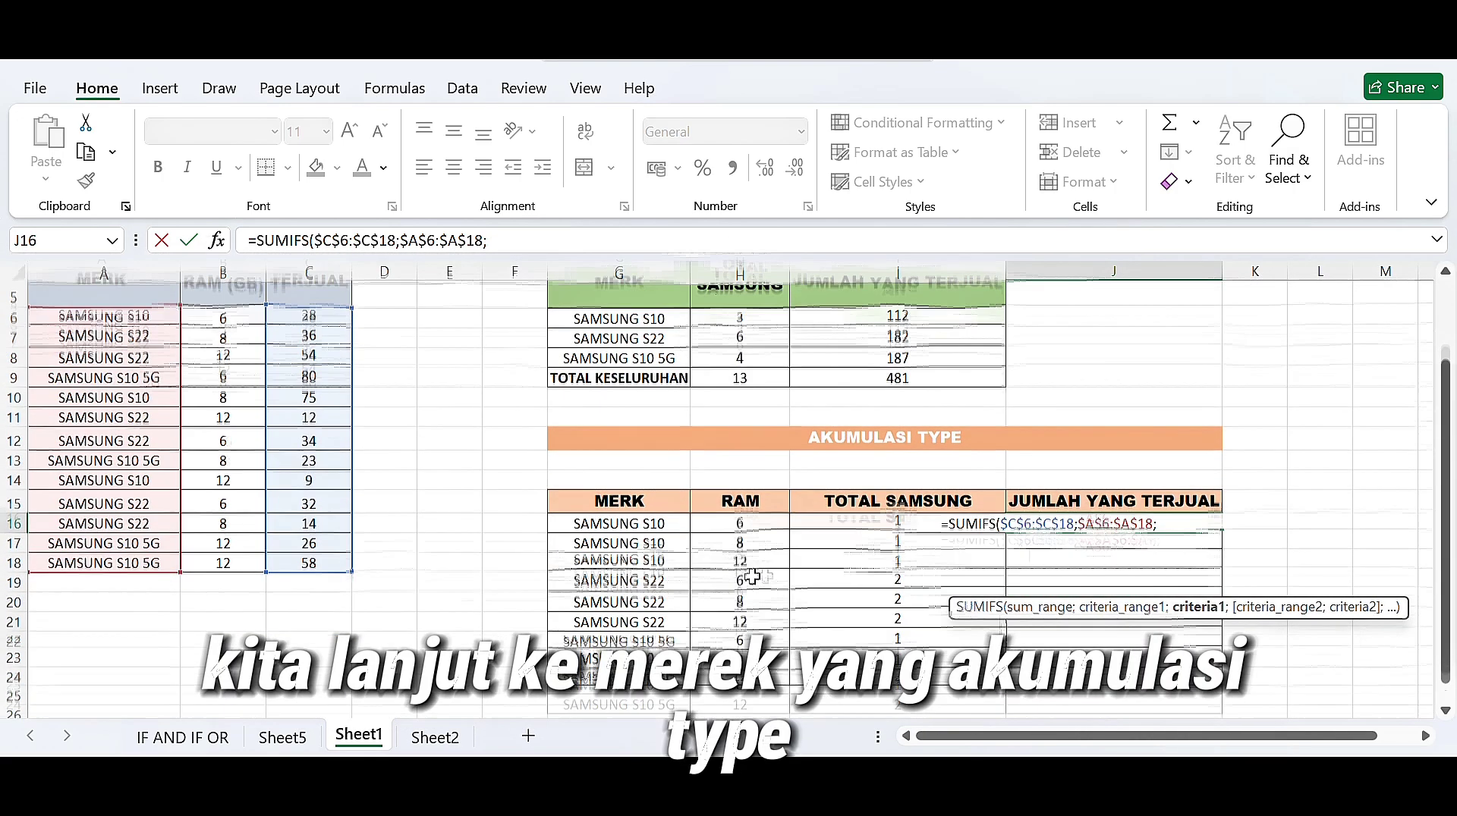
pyautogui.moveTo(630, 476); pyautogui.dragTo(664, 631)
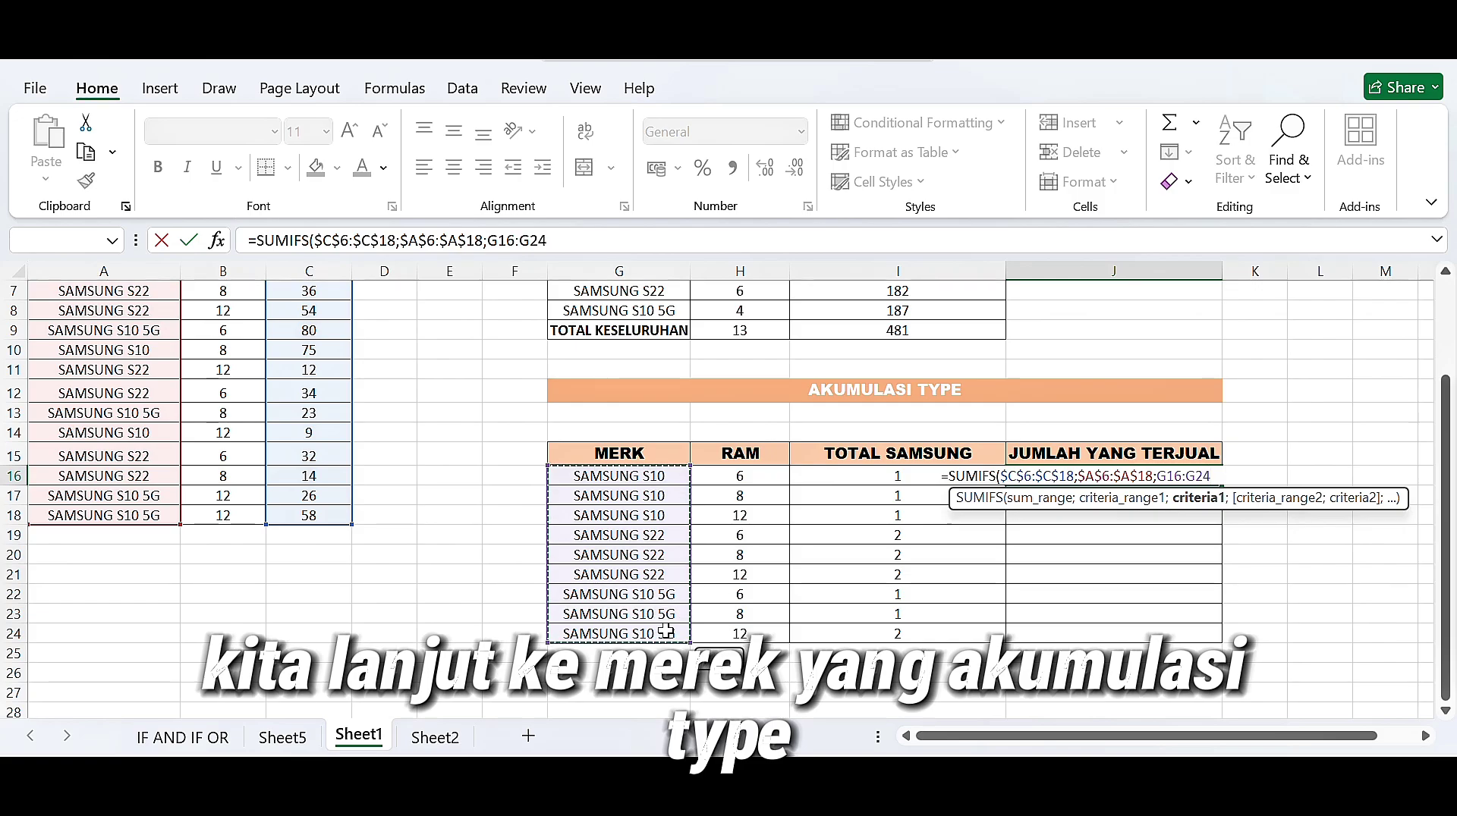
pyautogui.write(';')
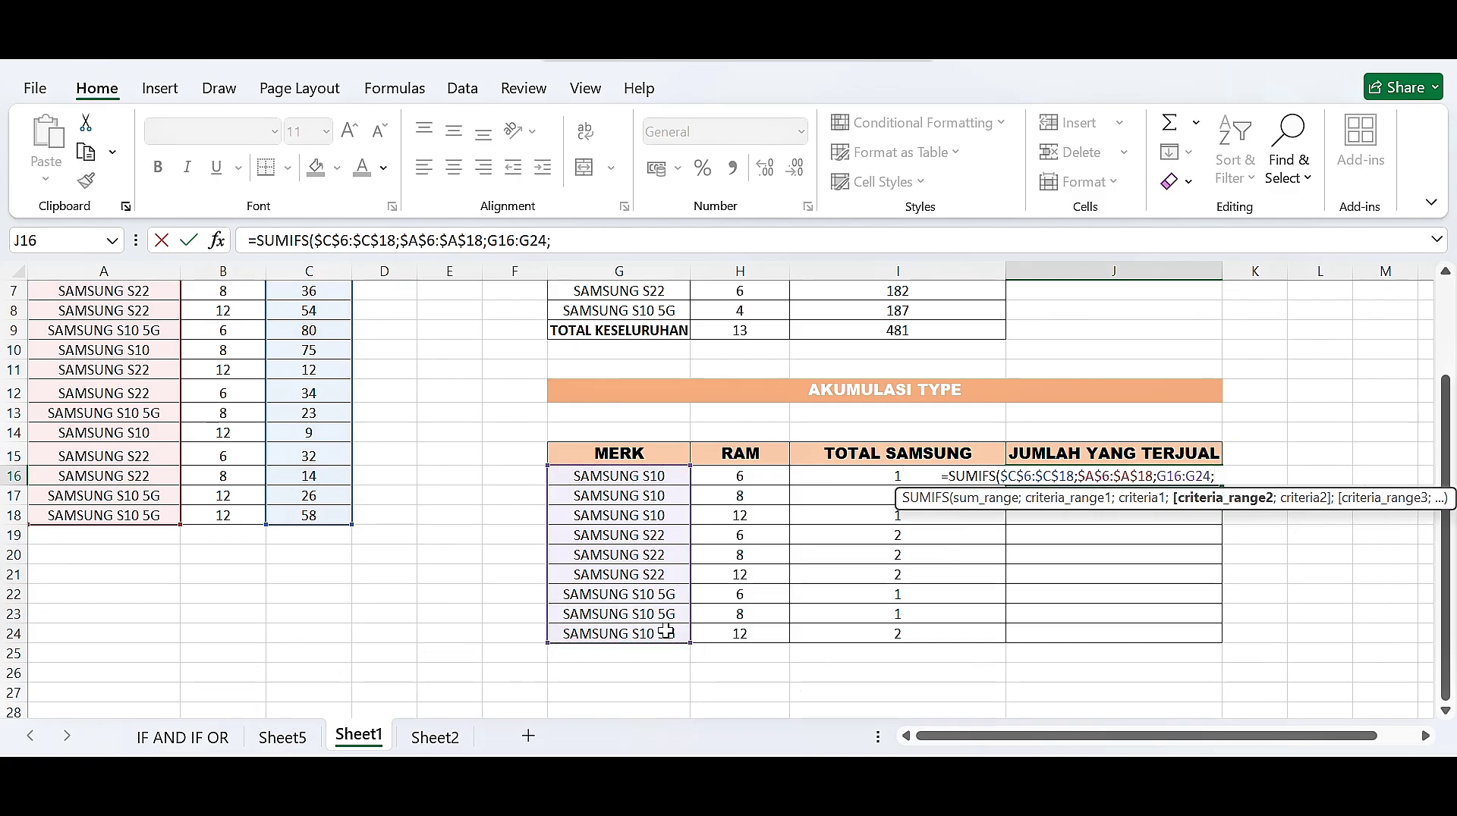
# - Add the absolute RAM (GB) range $B$6:$B$18 as the second criteria range of the SUMIFS formula
pyautogui.scroll(2, 713, 429)
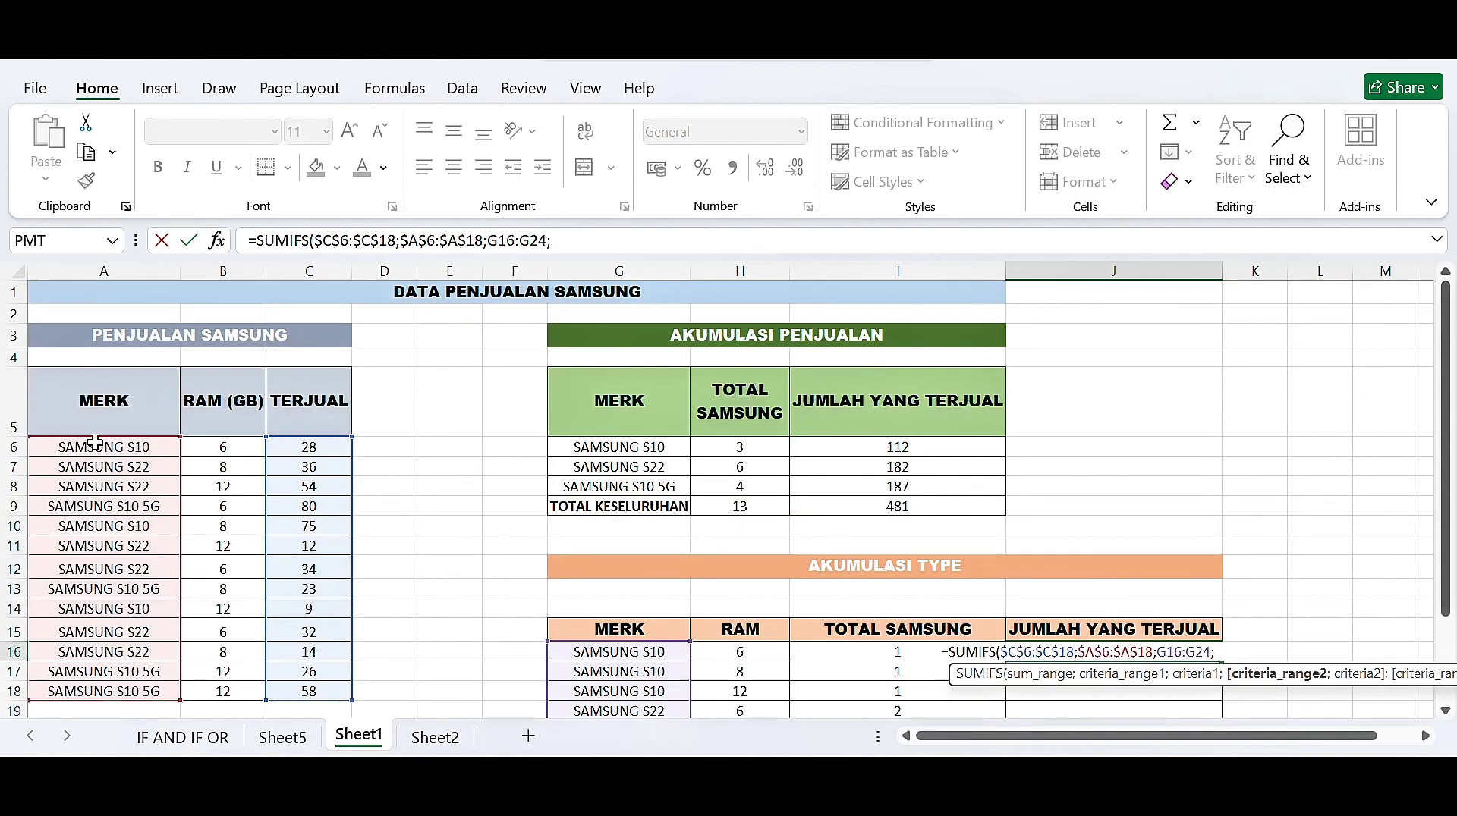
pyautogui.moveTo(219, 449); pyautogui.dragTo(217, 690)
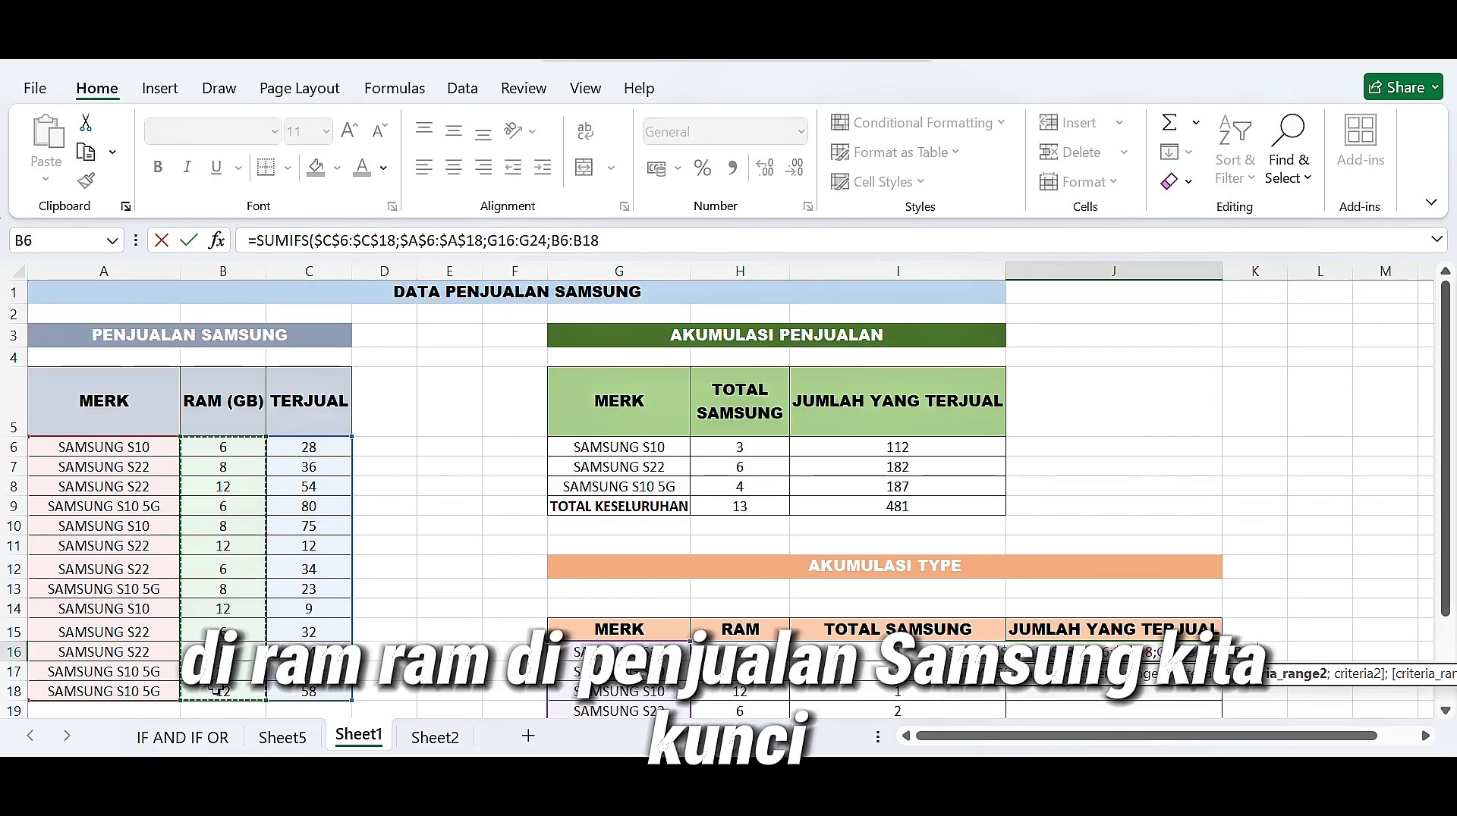
pyautogui.press('F4')
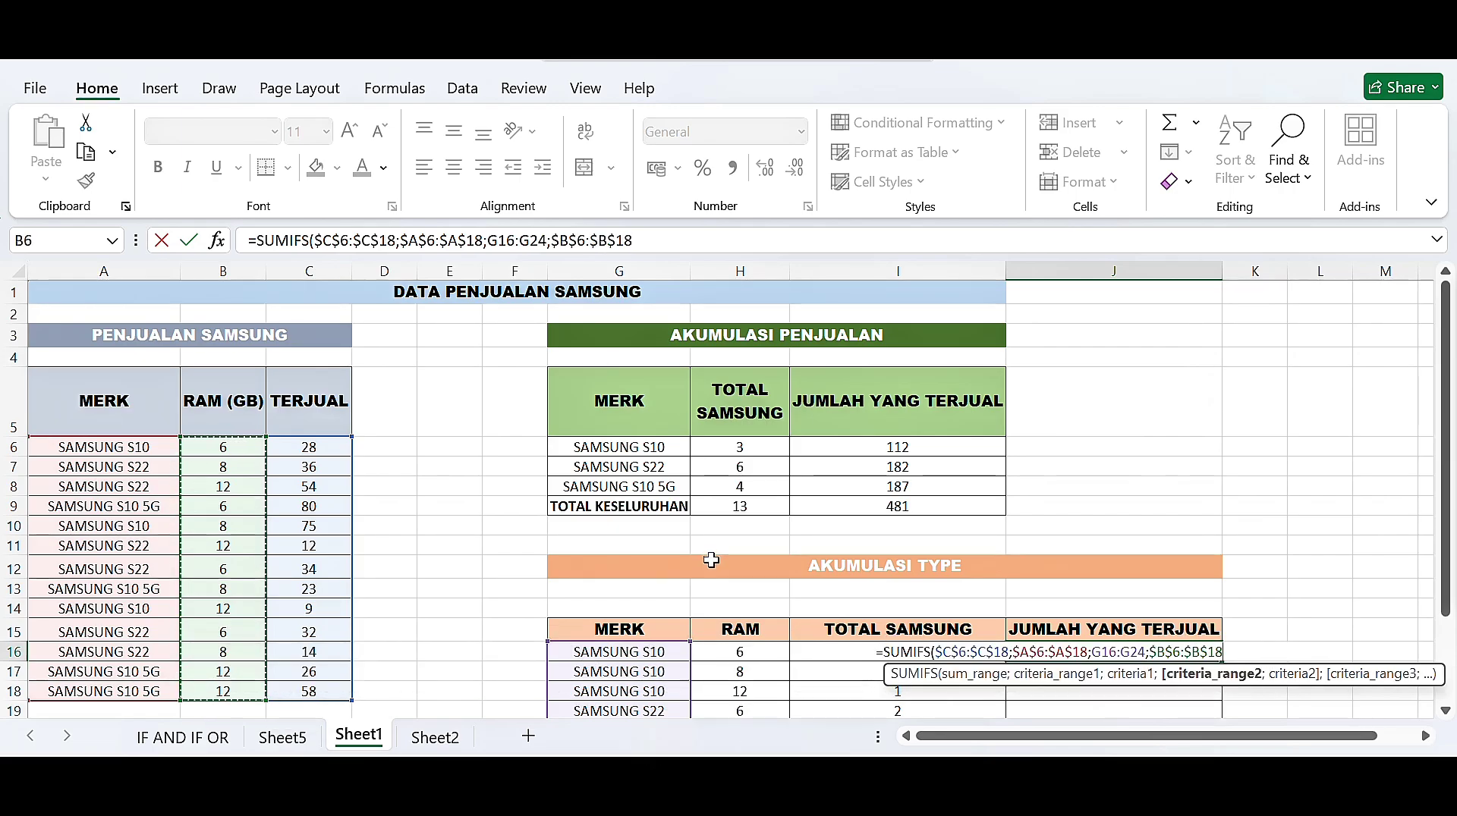
# - Complete the SUMIFS formula with the RAM sizes H16:H24 as second criteria, filling the JUMLAH YANG TERJUAL cells of the AKUMULASI TYPE table
pyautogui.scroll(-2, 758, 540)
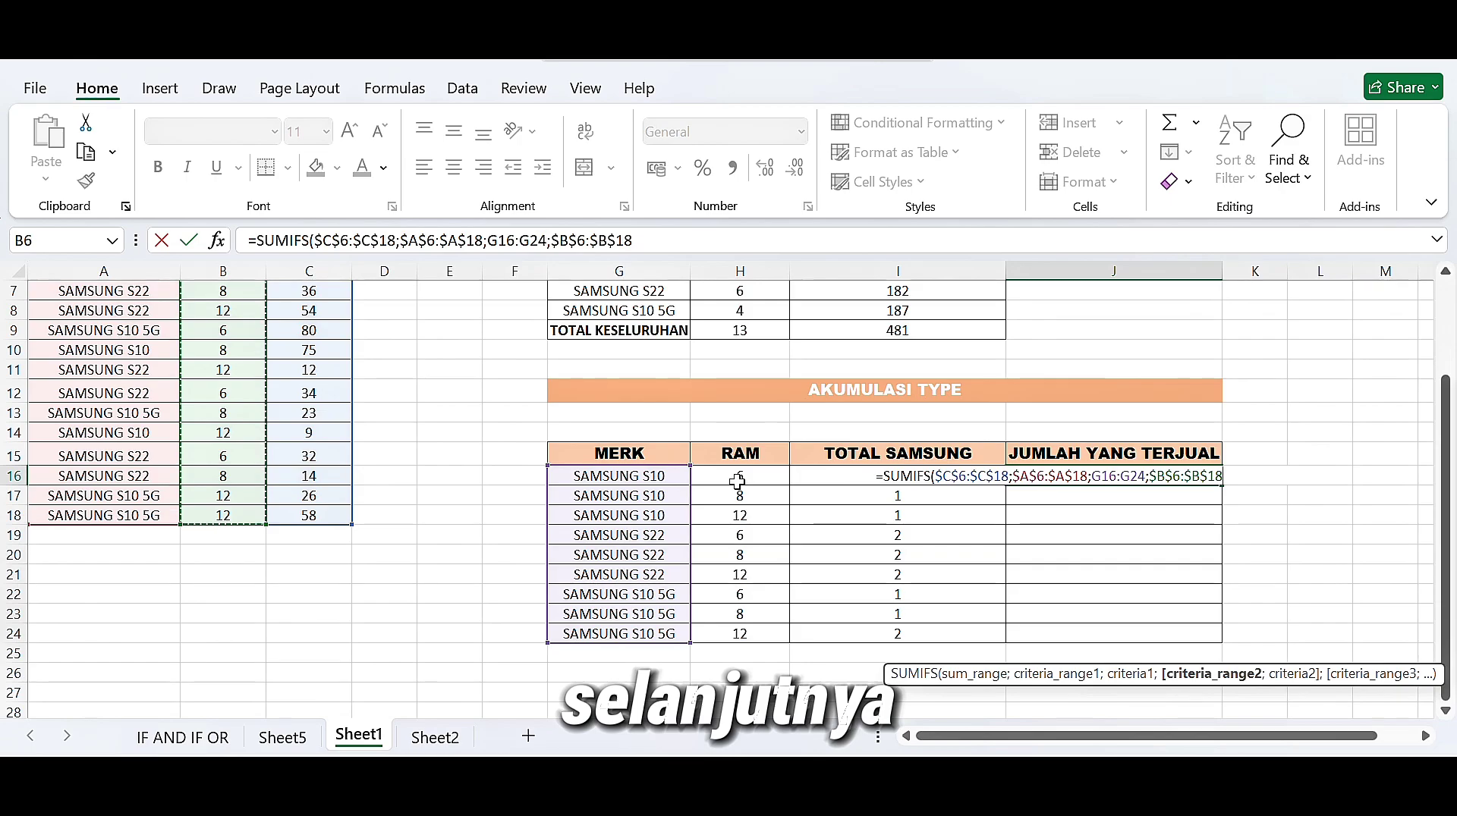
pyautogui.write(';')
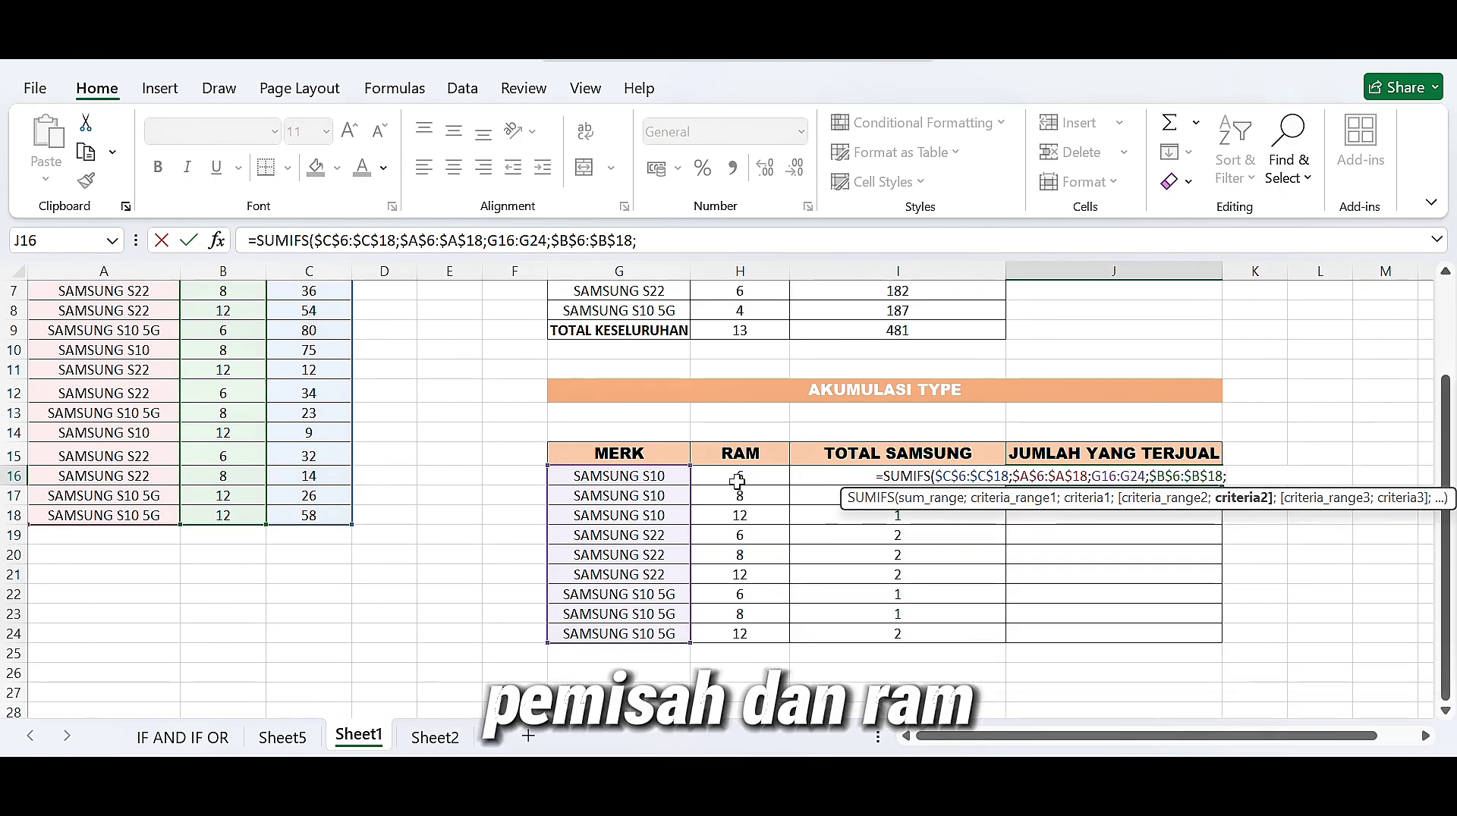
pyautogui.moveTo(737, 482); pyautogui.dragTo(739, 637)
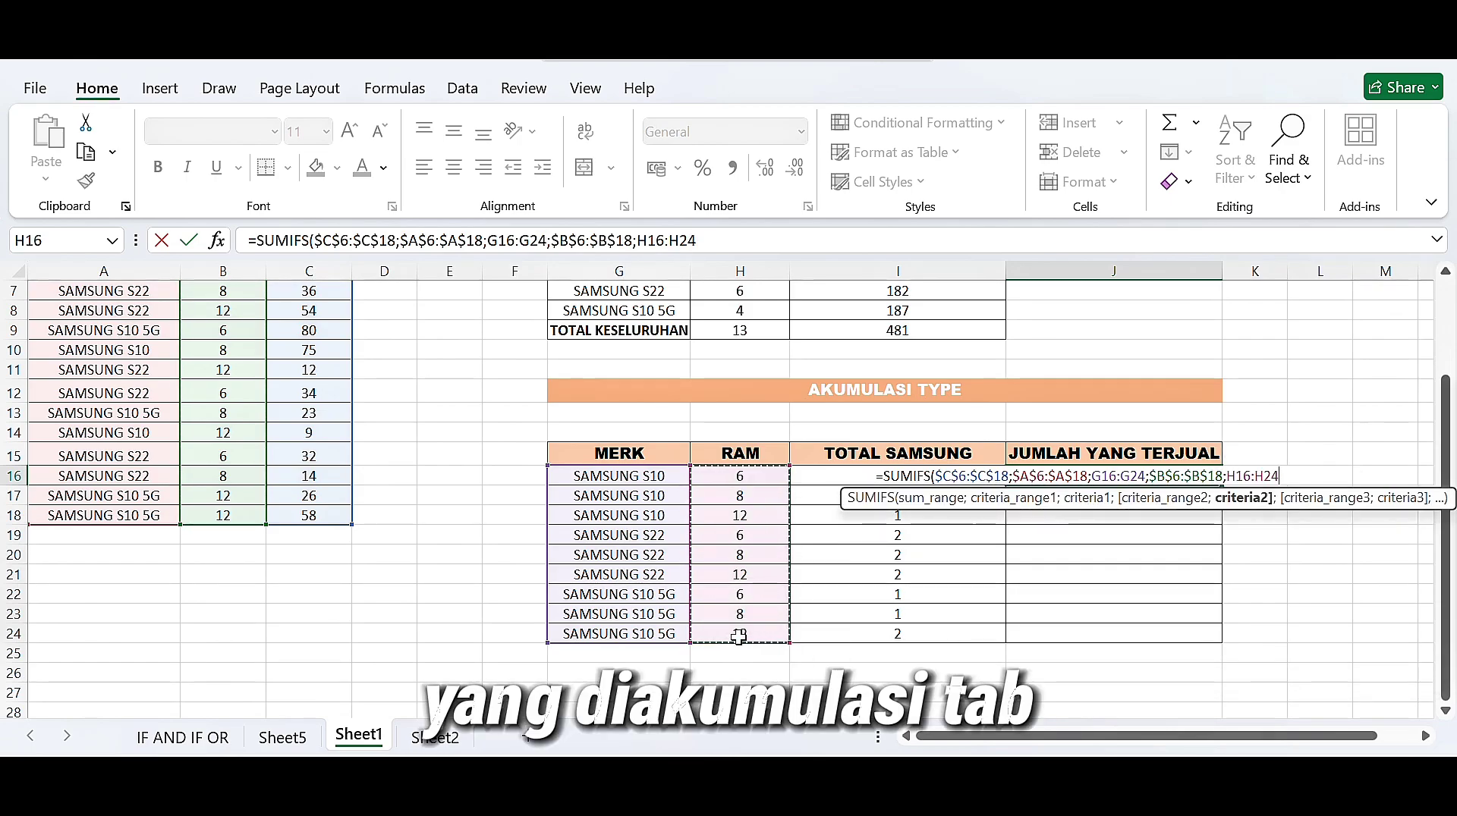
pyautogui.press('Return')
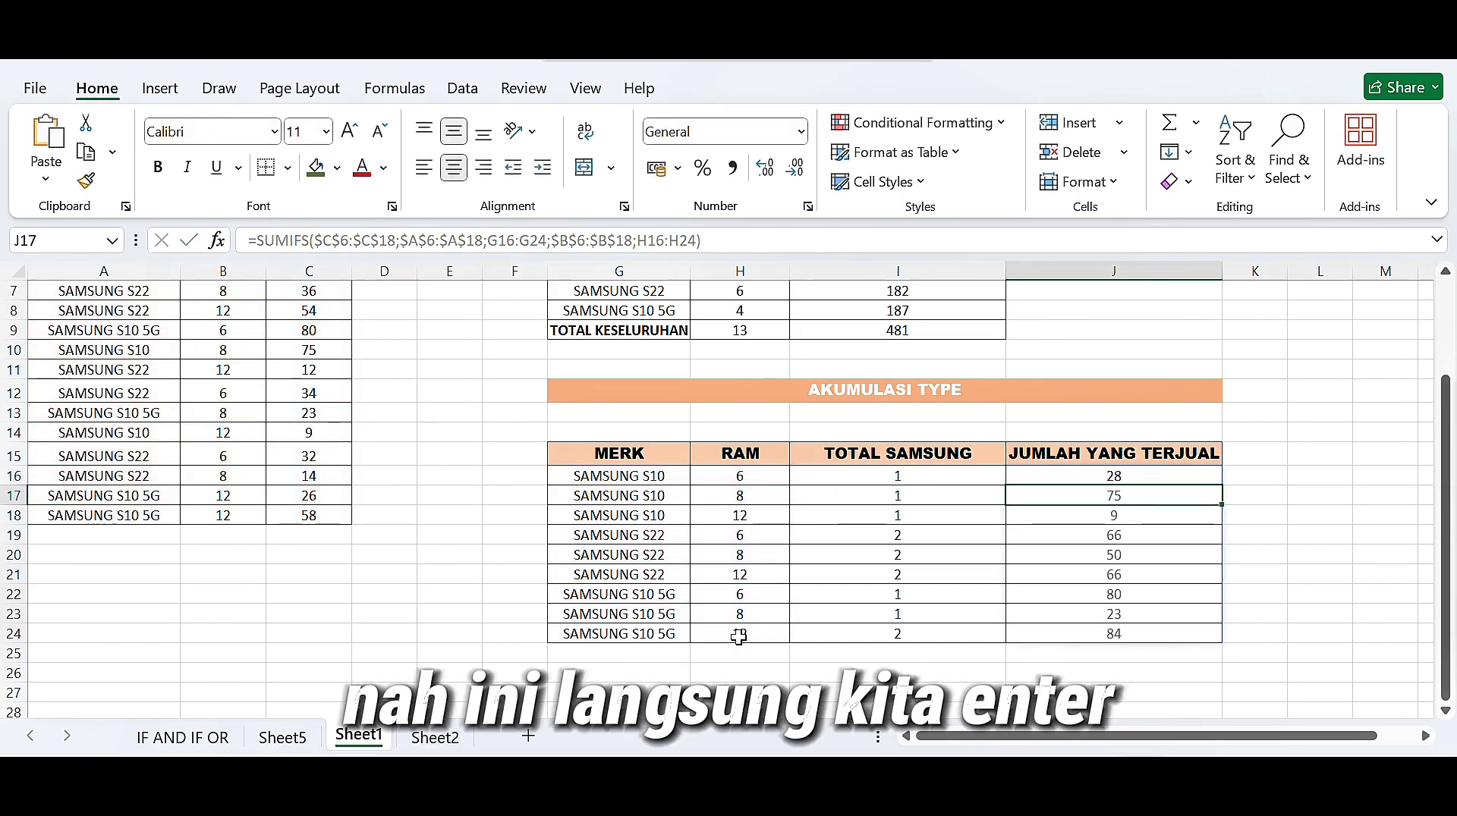
# - Review the COUNTIF and SUMIF formulas in the AKUMULASI PENJUALAN table and the COUNTIFS and SUMIFS formulas in the AKUMULASI TYPE table
pyautogui.scroll(2, 1093, 583)
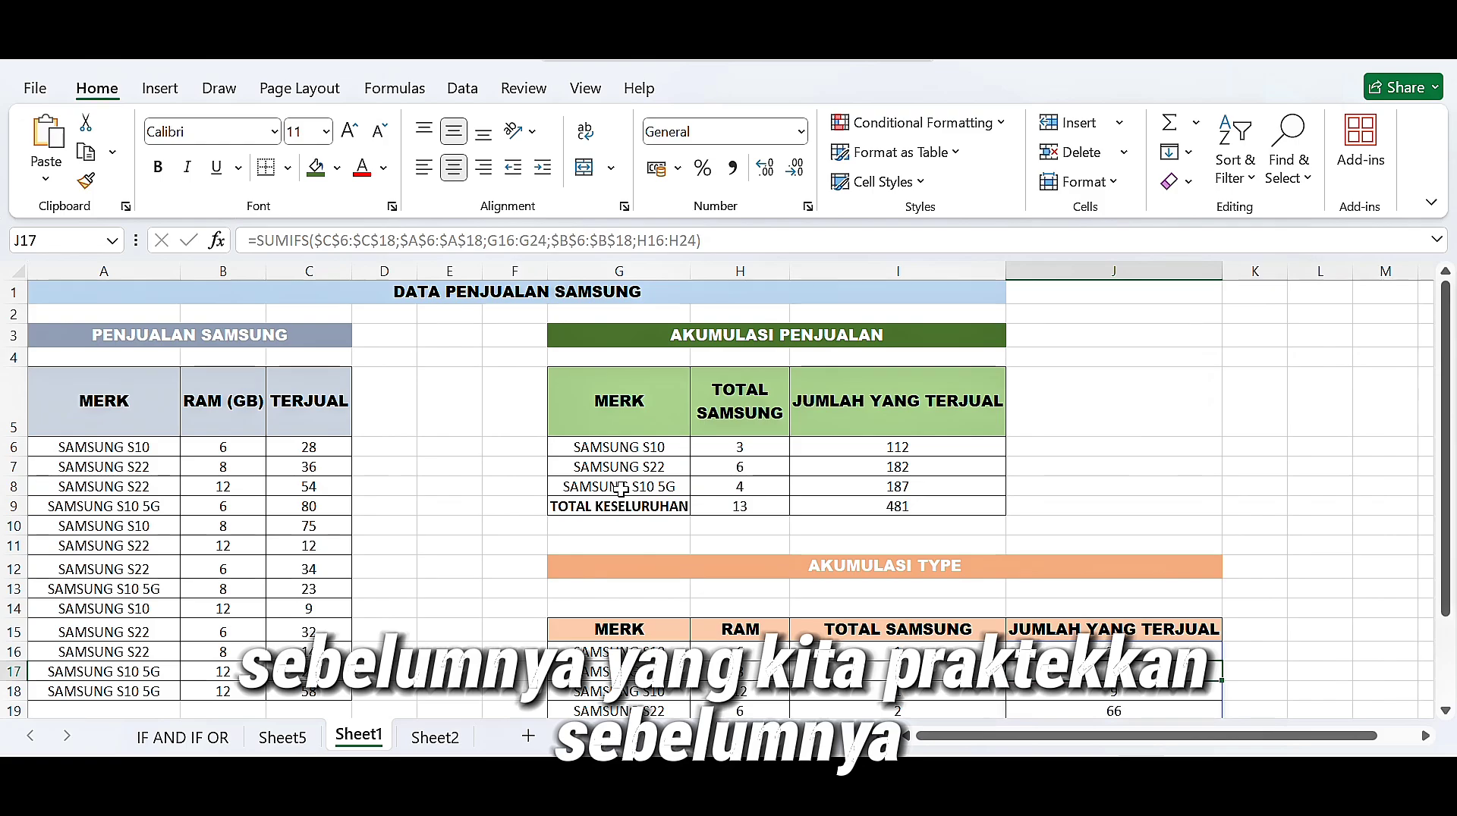
pyautogui.click(737, 466)
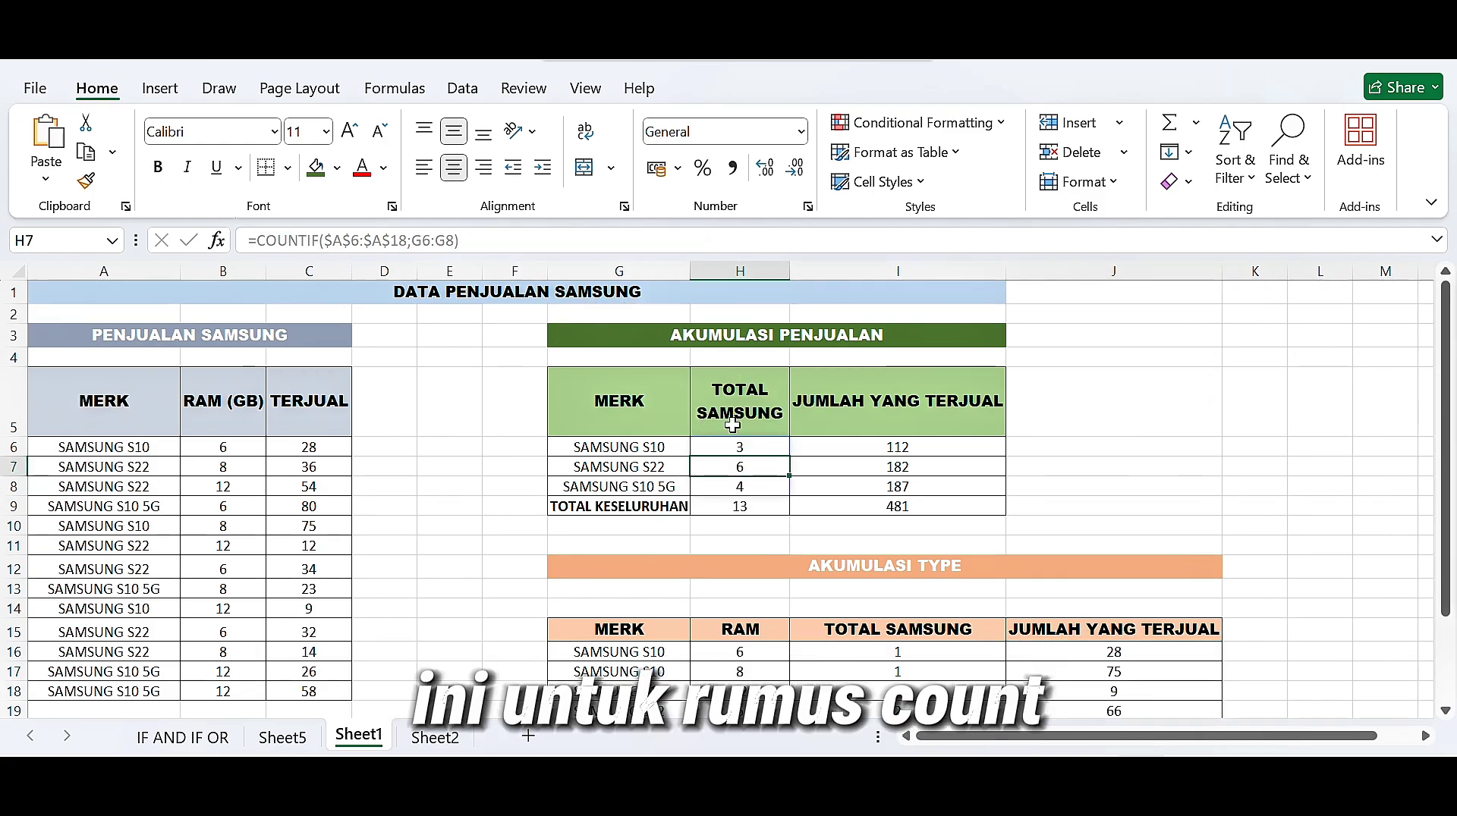
pyautogui.click(890, 458)
pyautogui.scroll(-2, 743, 469)
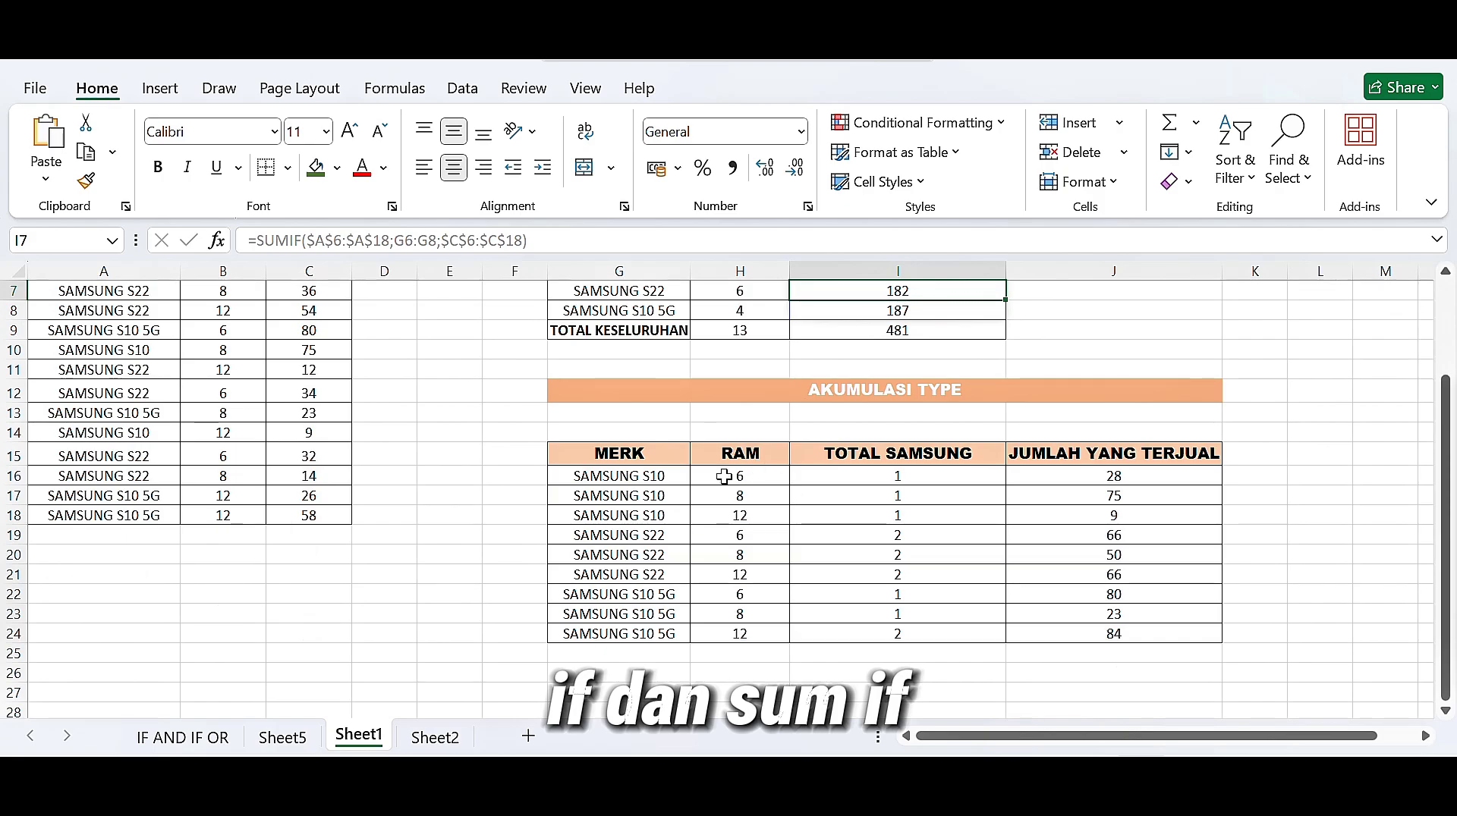
pyautogui.click(871, 476)
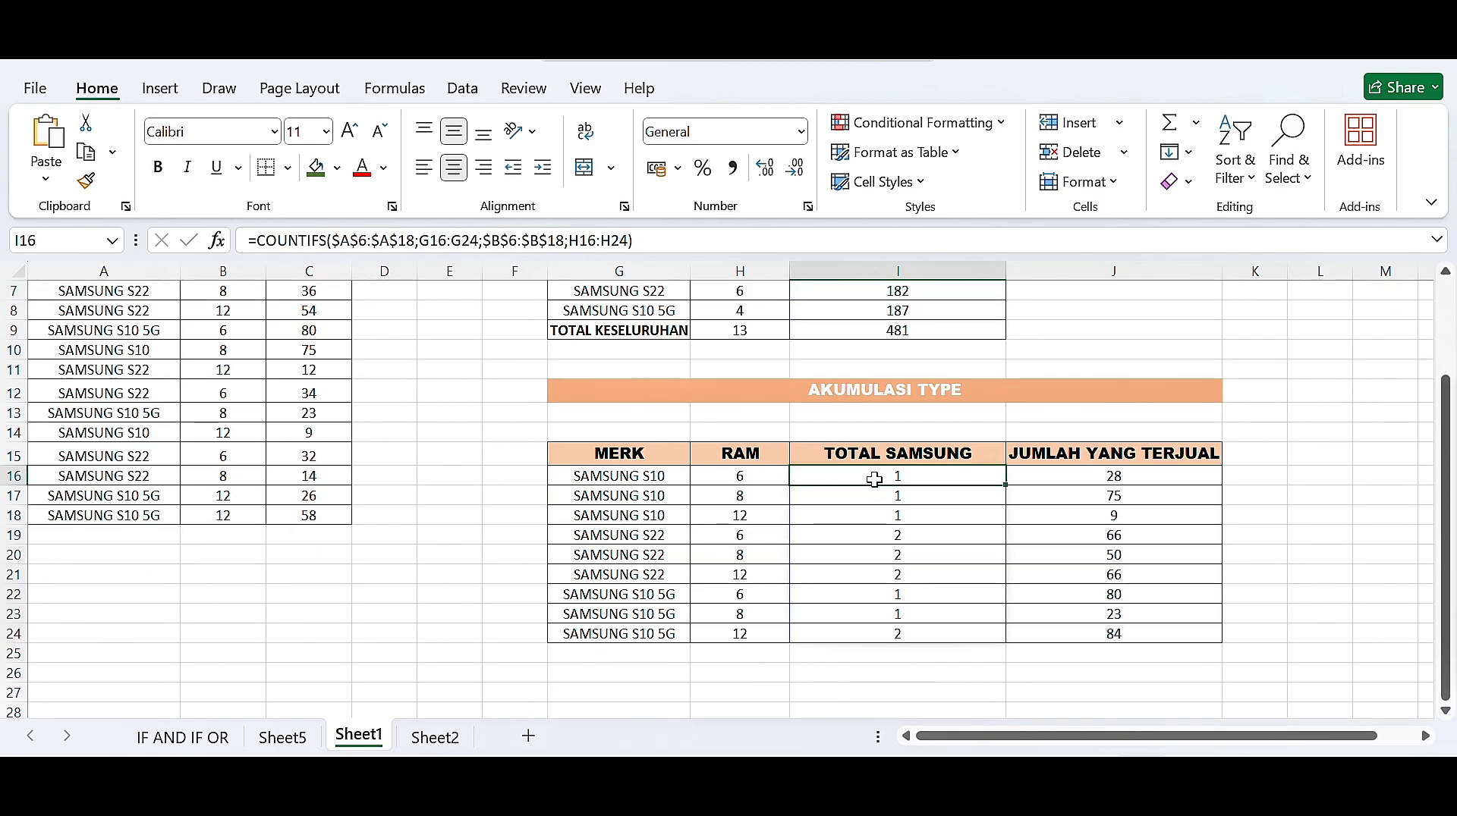
pyautogui.click(1109, 497)
pyautogui.scroll(2, 323, 391)
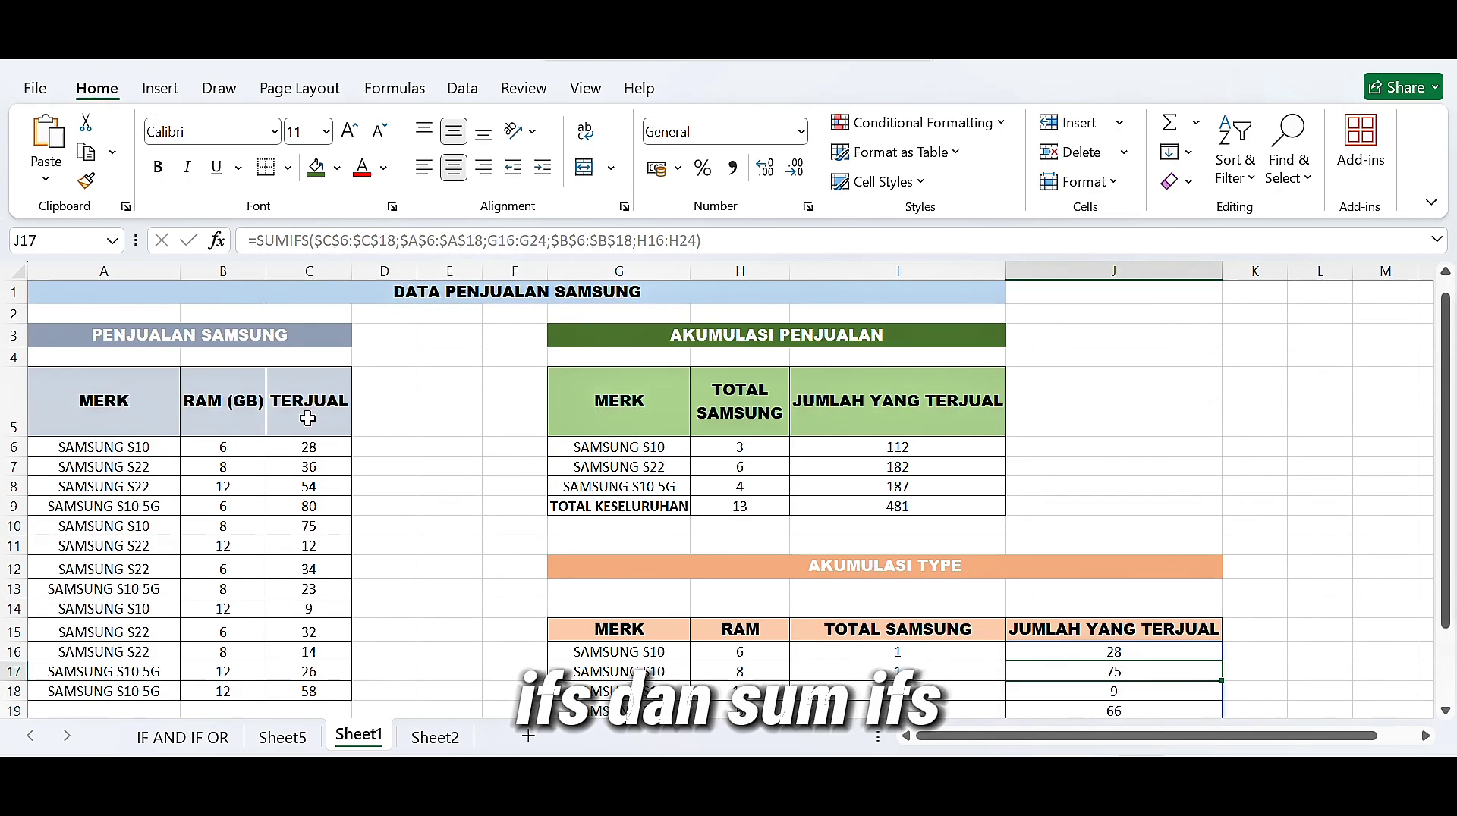